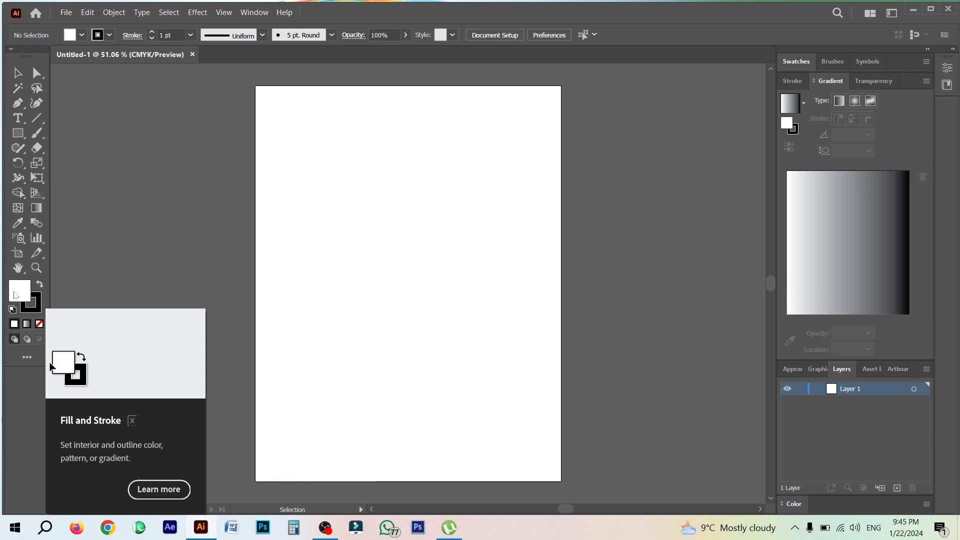
# - Set the default fill color to red D81D1D with the Color Picker
pyautogui.doubleClick(22, 294)
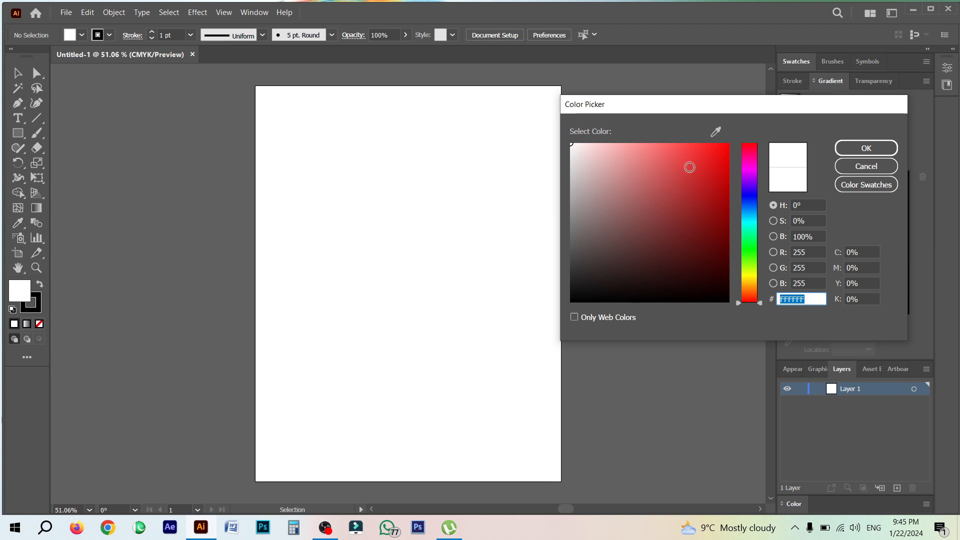
pyautogui.click(702, 158)
pyautogui.moveTo(693, 164); pyautogui.dragTo(706, 162)
pyautogui.click(865, 148)
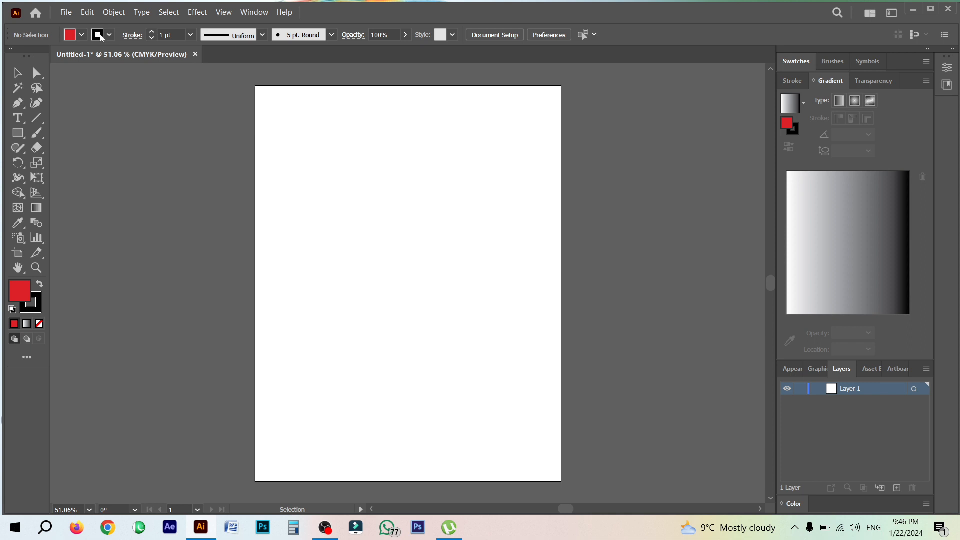
pyautogui.click(81, 35)
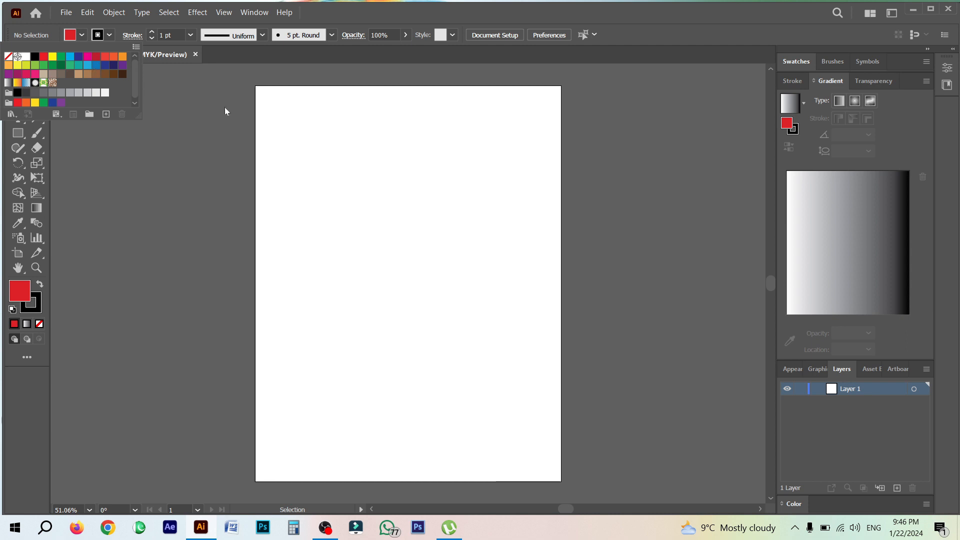
pyautogui.click(283, 146)
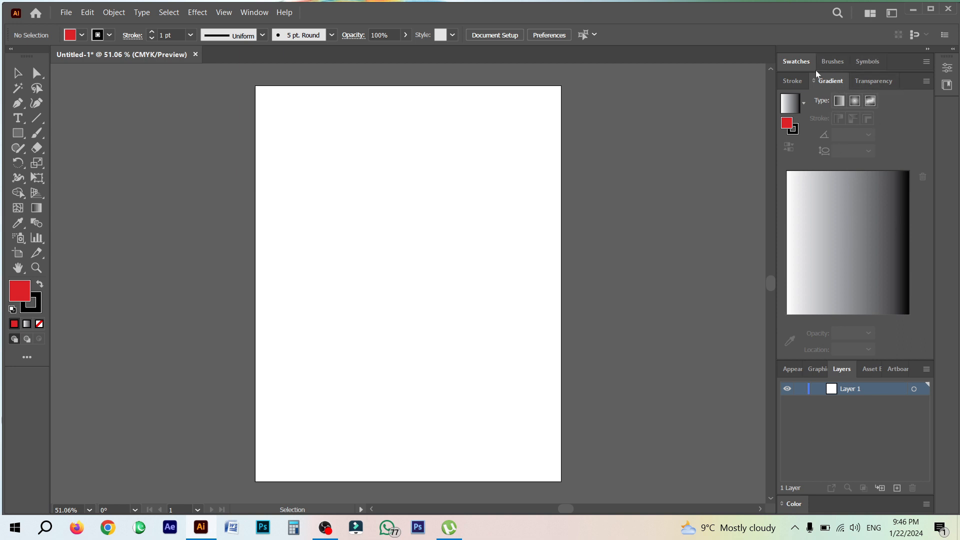
pyautogui.click(926, 80)
pyautogui.click(299, 164)
# - Draw a wide rectangle in the upper half of the artboard with the Rectangle tool
pyautogui.click(19, 132)
pyautogui.moveTo(314, 140); pyautogui.dragTo(534, 259)
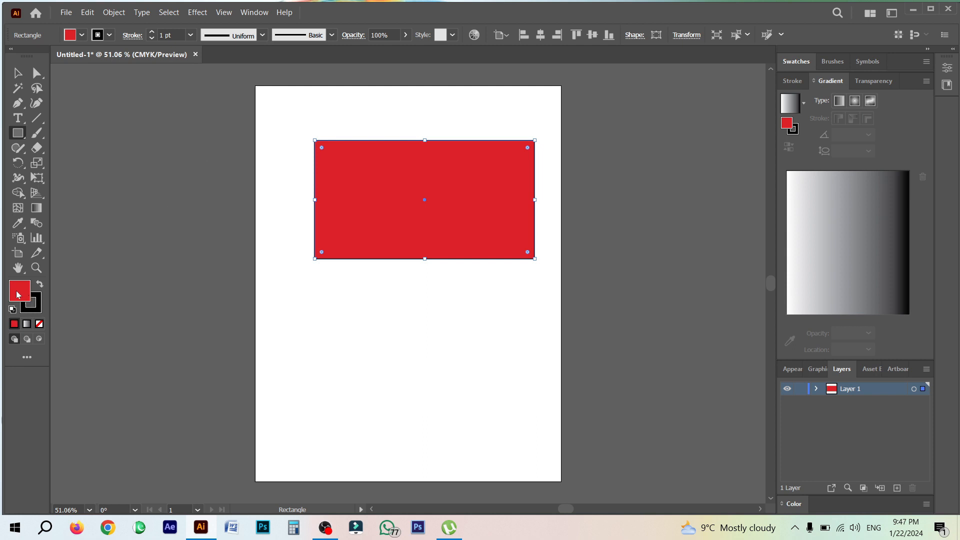
# - Recolor the rectangle's fill to brown 7C5555, and restore the default white fill and black stroke
pyautogui.doubleClick(22, 293)
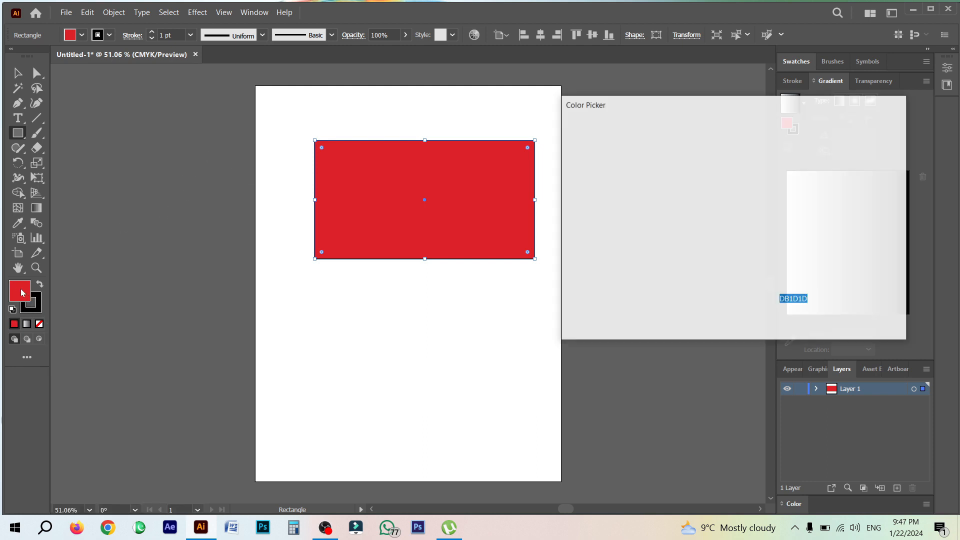
pyautogui.moveTo(645, 176)
pyautogui.mouseDown()
pyautogui.moveTo(615, 193)
pyautogui.moveTo(614, 233)
pyautogui.moveTo(622, 223)
pyautogui.mouseUp()
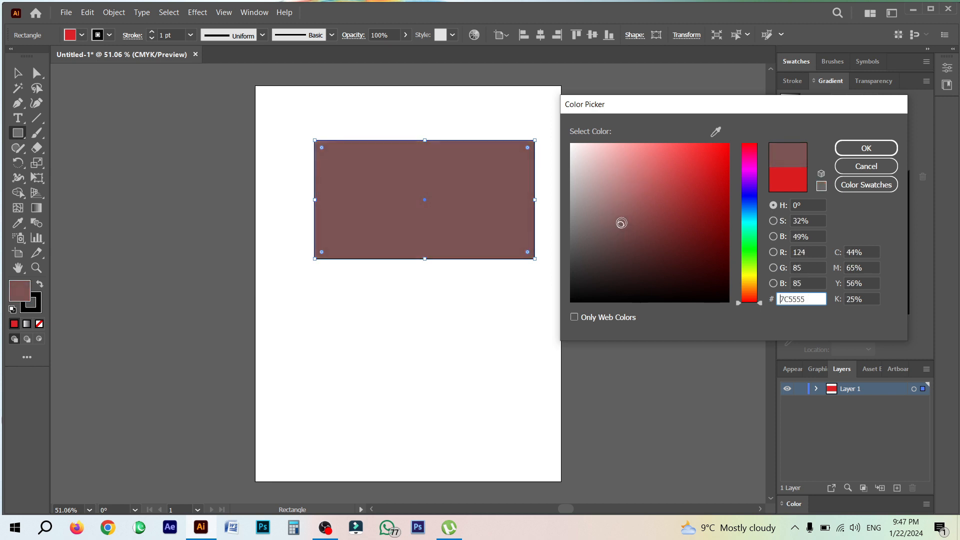
pyautogui.click(866, 148)
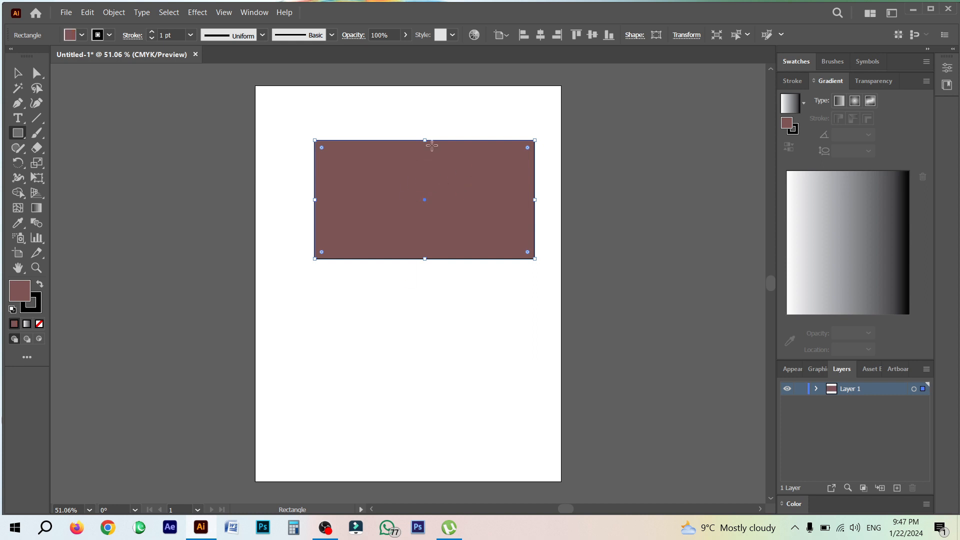
pyautogui.click(13, 310)
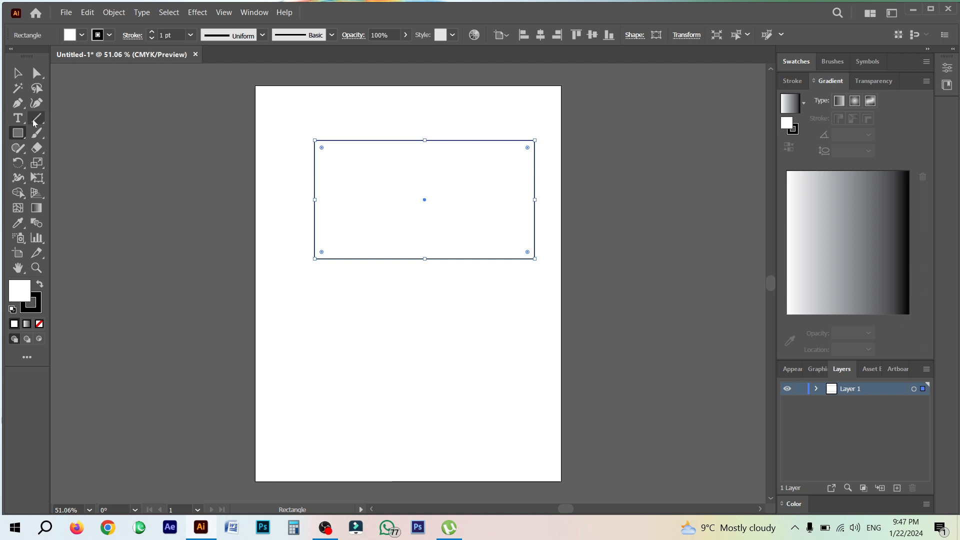
# - Draw a circle about 223 pt in diameter below the rectangle and fill it with the yellow-green D7DF23 swatch
pyautogui.click(26, 137)
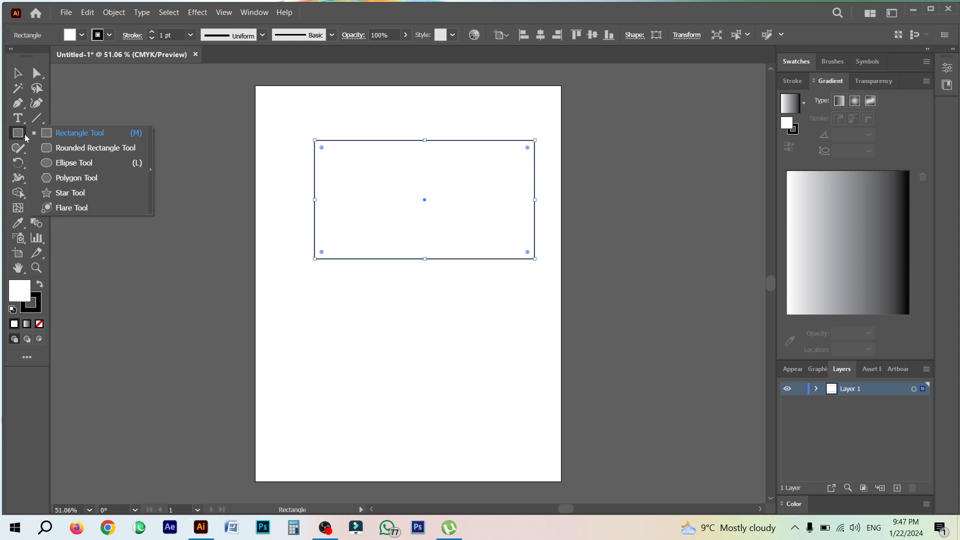
pyautogui.click(80, 164)
pyautogui.moveTo(308, 300); pyautogui.dragTo(420, 397)
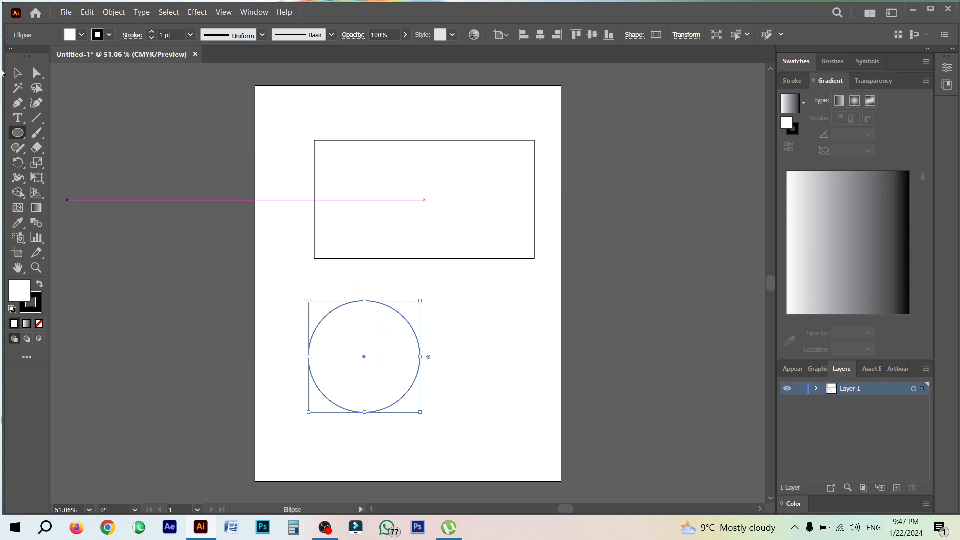
pyautogui.click(71, 38)
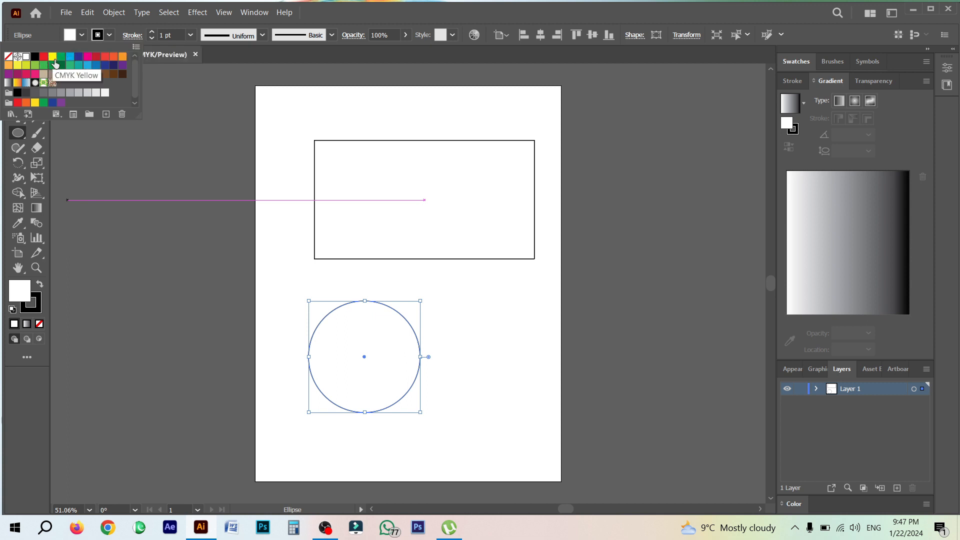
pyautogui.click(29, 65)
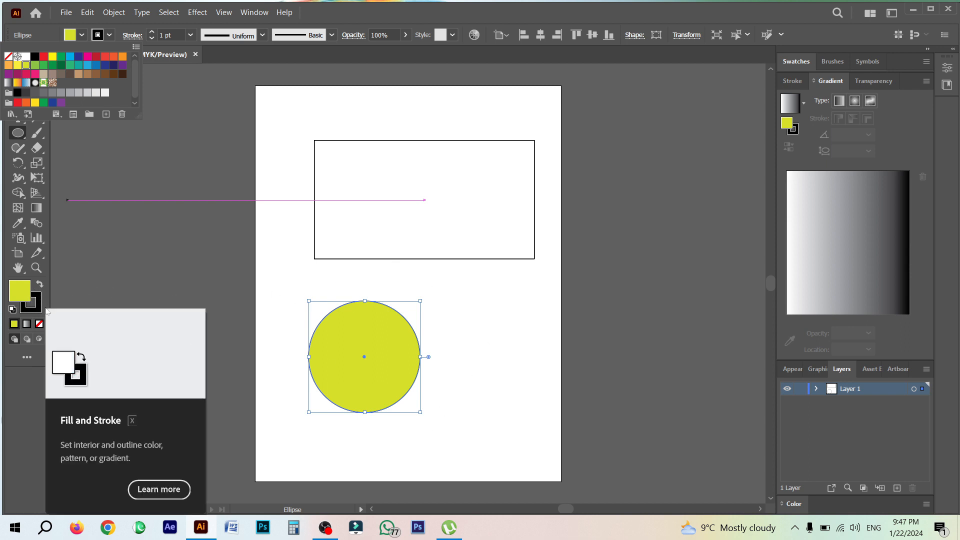
# - Swap the circle's fill and stroke colors and swap them back
pyautogui.doubleClick(25, 293)
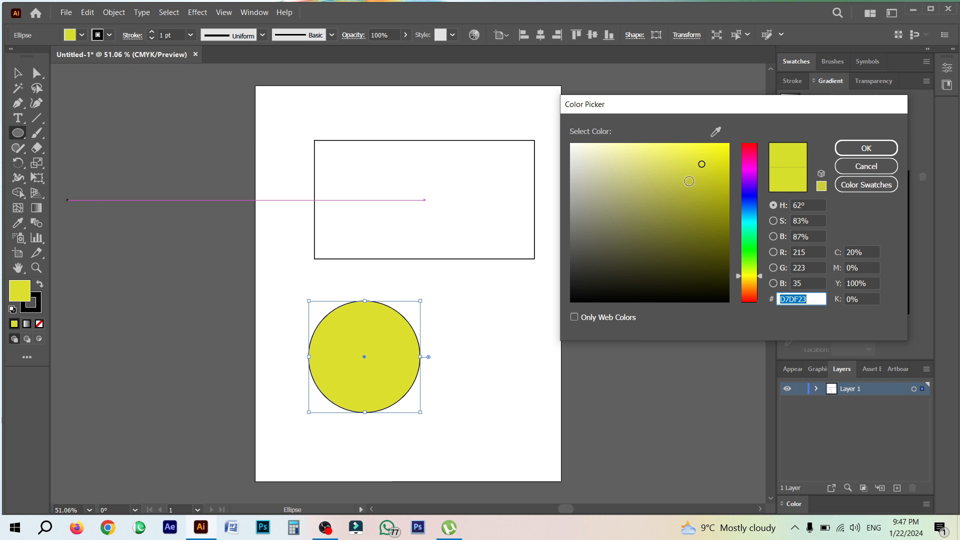
pyautogui.press('Escape')
pyautogui.click(40, 284)
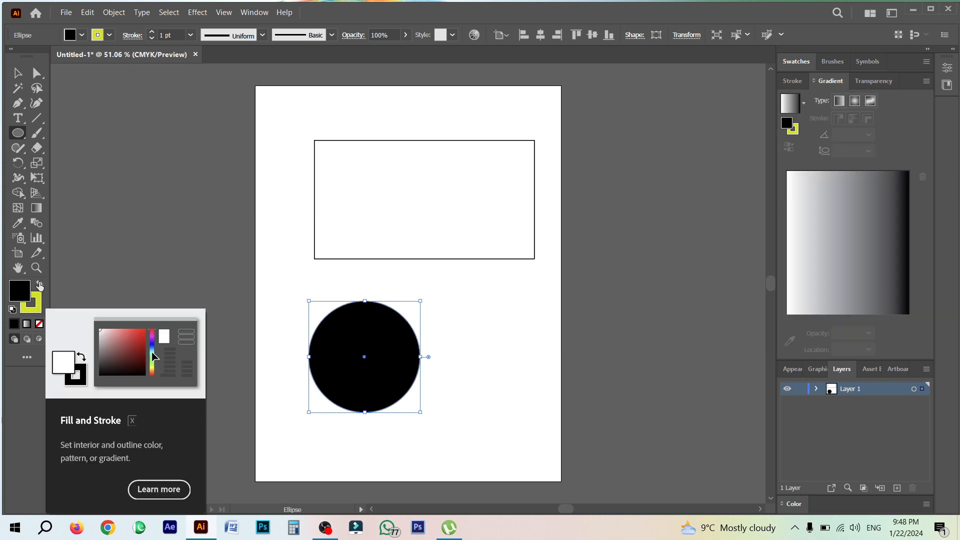
pyautogui.click(39, 284)
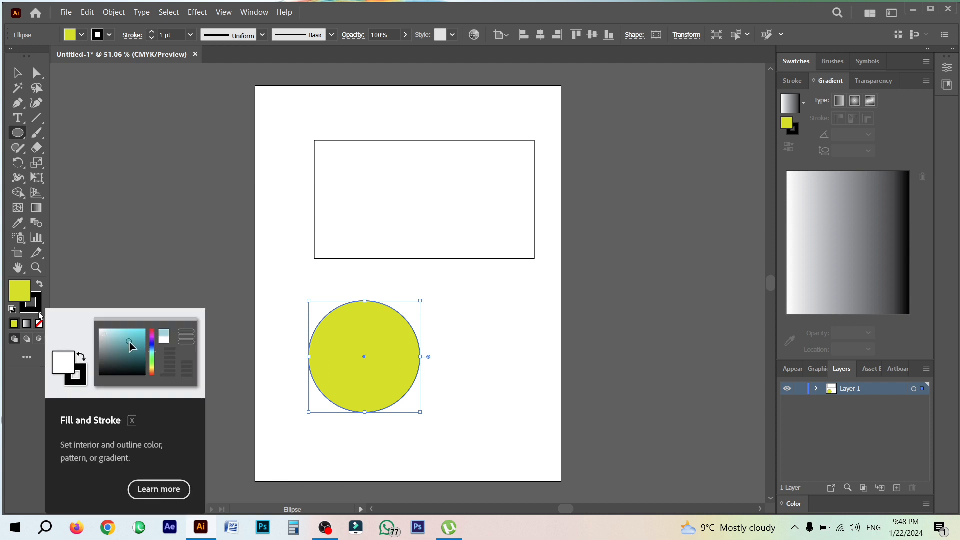
# - Set the circle's stroke color to pink D13360 with the Color Picker
pyautogui.doubleClick(39, 311)
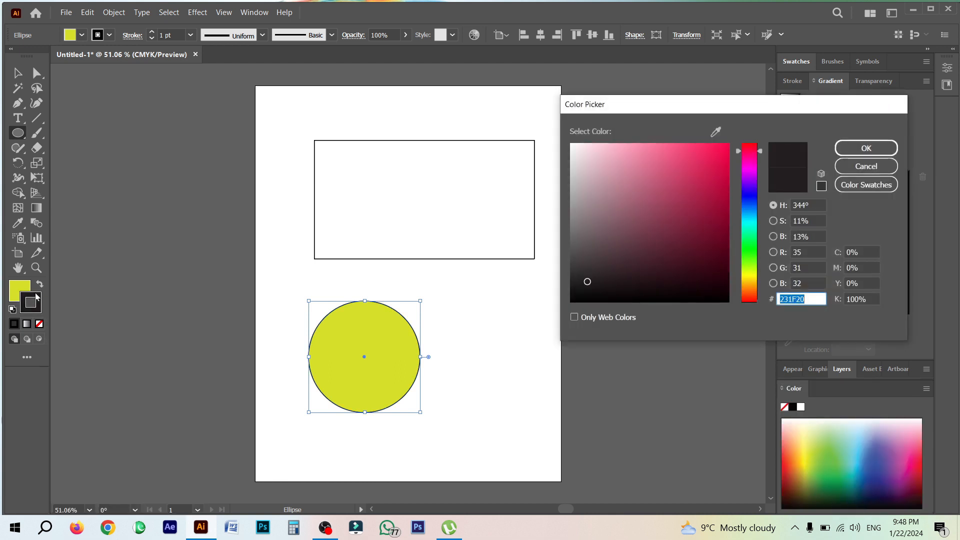
pyautogui.moveTo(685, 184)
pyautogui.mouseDown()
pyautogui.moveTo(698, 160)
pyautogui.moveTo(698, 172)
pyautogui.mouseUp()
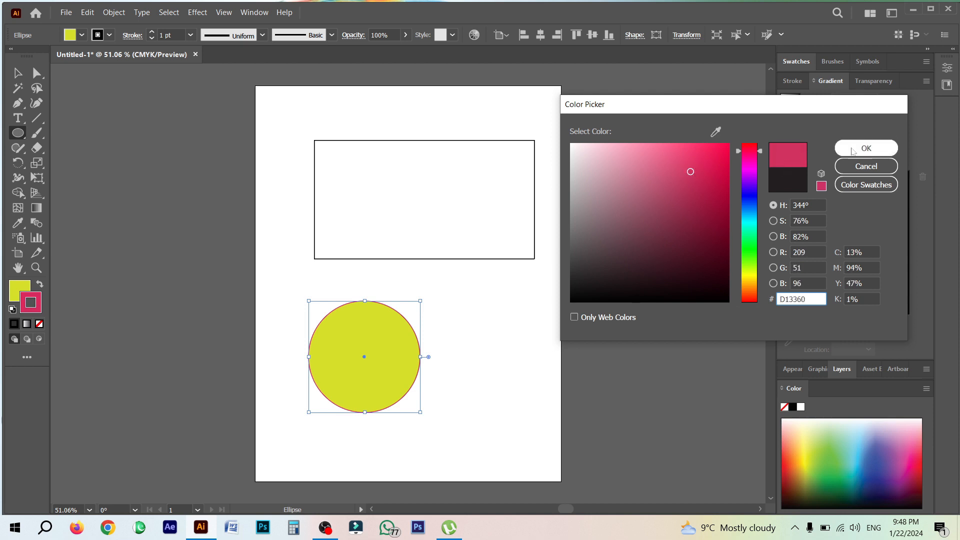
pyautogui.click(866, 148)
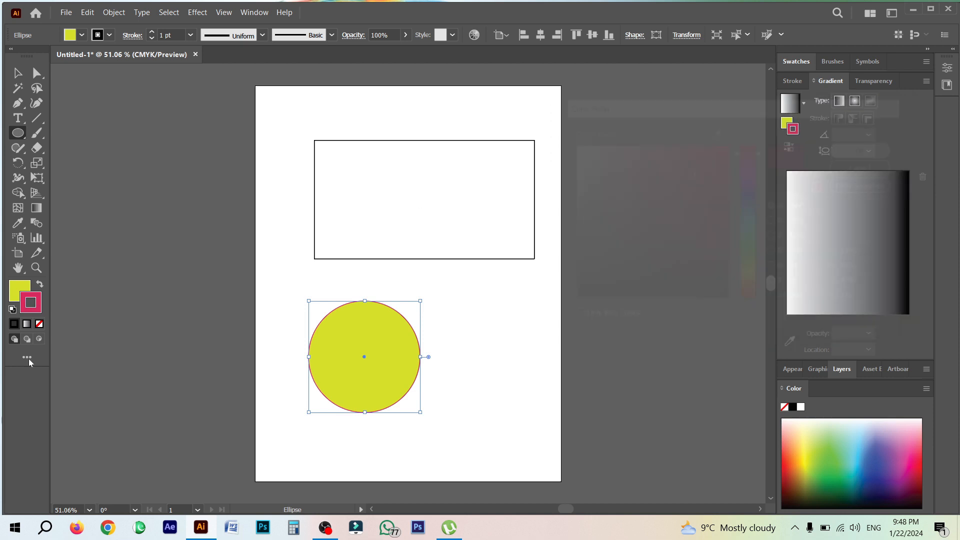
# - Increase the circle's stroke weight to 19 pt
pyautogui.click(153, 32)
pyautogui.click(153, 33)
pyautogui.click(153, 32)
pyautogui.click(153, 32)
pyautogui.click(153, 33)
pyautogui.click(153, 33)
pyautogui.click(153, 32)
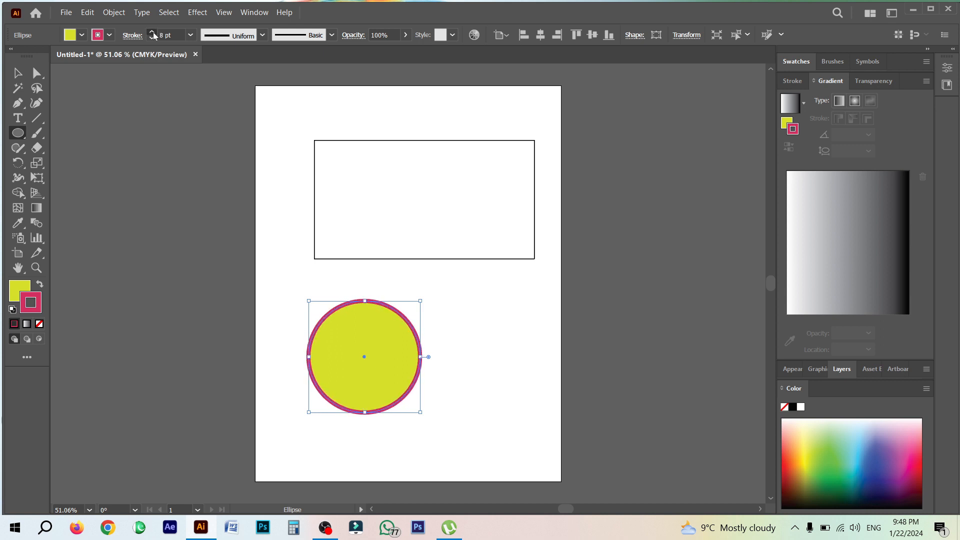
pyautogui.click(153, 32)
pyautogui.click(153, 32)
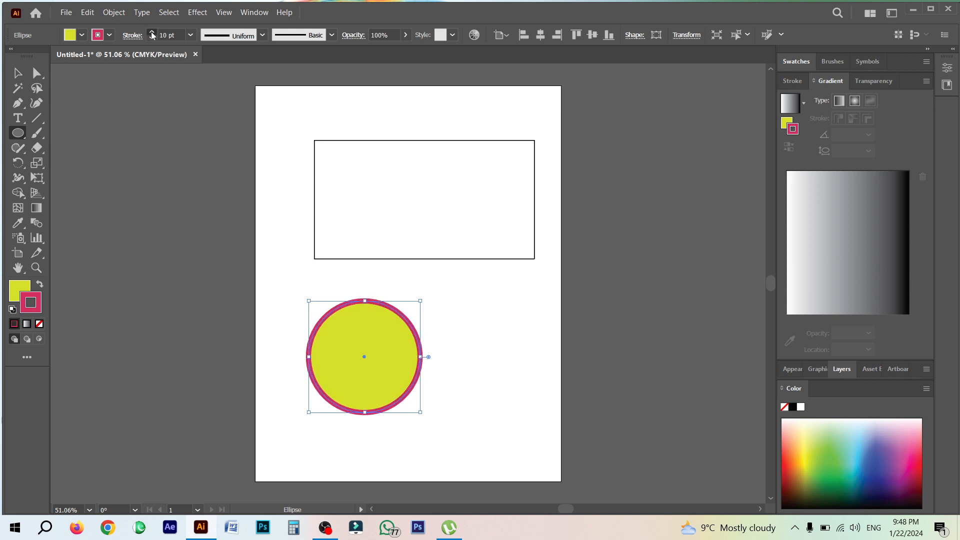
pyautogui.click(153, 33)
pyautogui.click(153, 33)
pyautogui.click(153, 32)
pyautogui.click(153, 33)
pyautogui.click(152, 32)
pyautogui.click(153, 33)
pyautogui.click(153, 33)
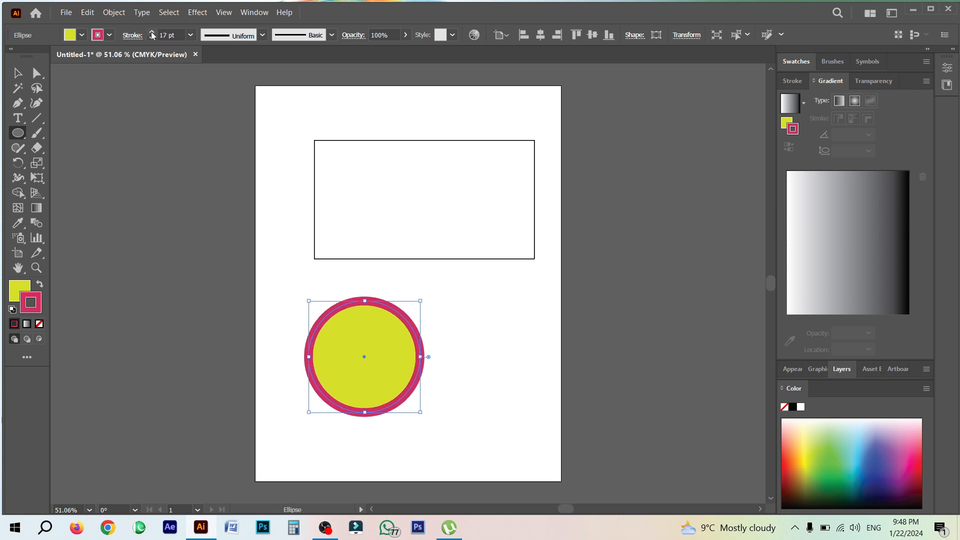
pyautogui.click(153, 33)
pyautogui.click(153, 33)
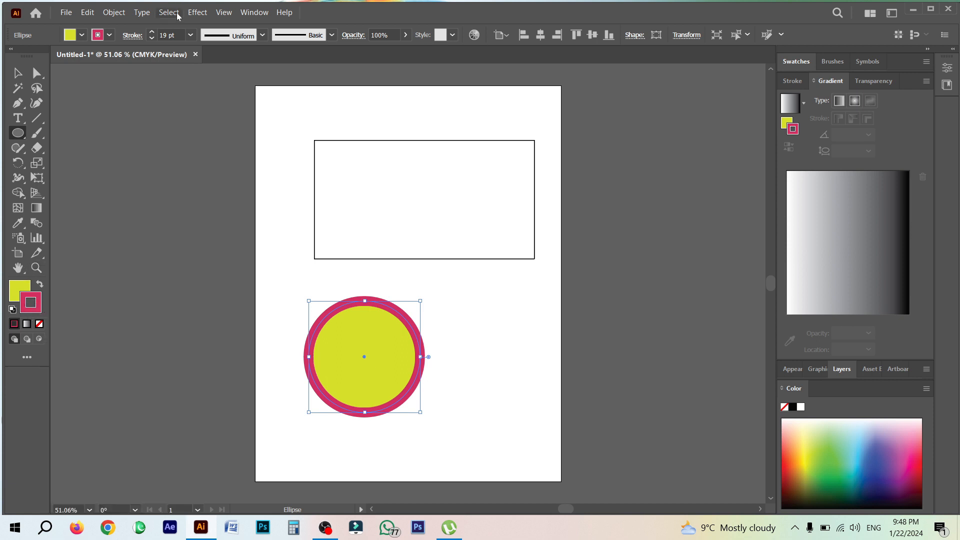
# - Try a gray swatch and several color spectrum samples on the circle's stroke, ending with dark purple
pyautogui.click(109, 34)
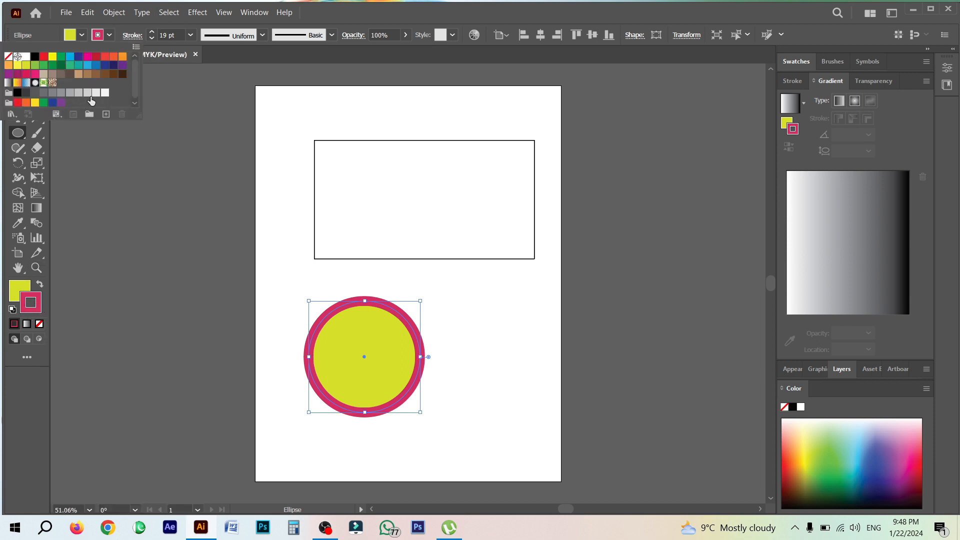
pyautogui.click(53, 93)
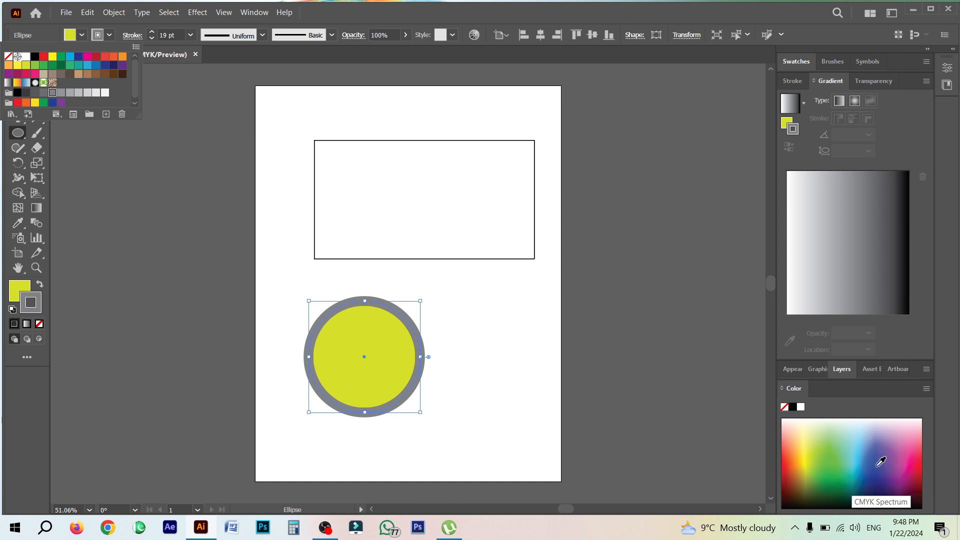
pyautogui.click(885, 454)
pyautogui.click(824, 450)
pyautogui.click(844, 439)
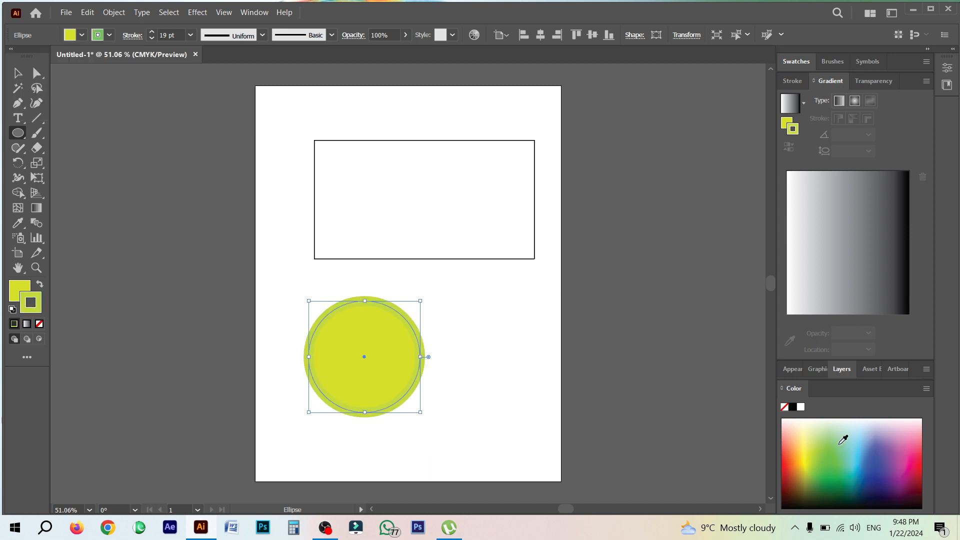
pyautogui.click(873, 437)
pyautogui.click(889, 437)
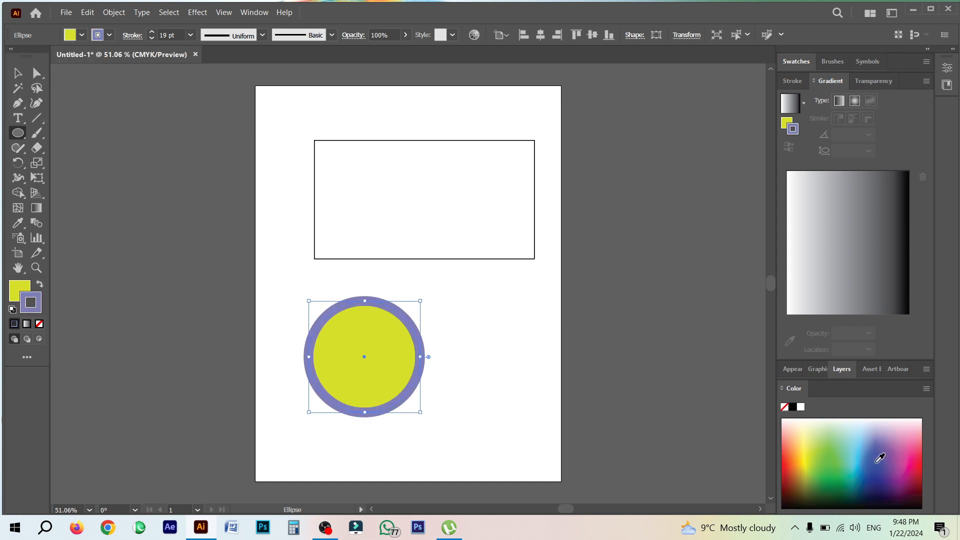
pyautogui.click(878, 457)
pyautogui.click(850, 474)
pyautogui.click(890, 468)
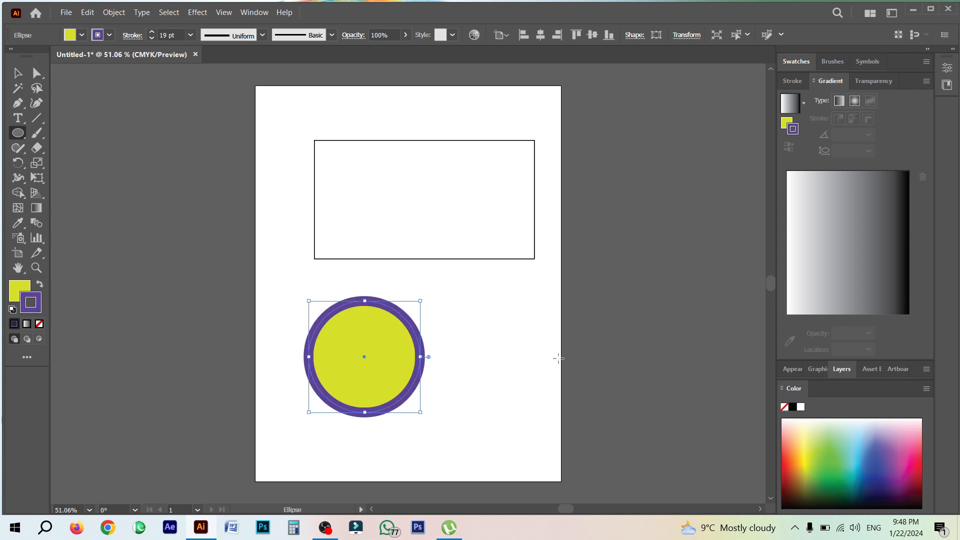
pyautogui.click(481, 313)
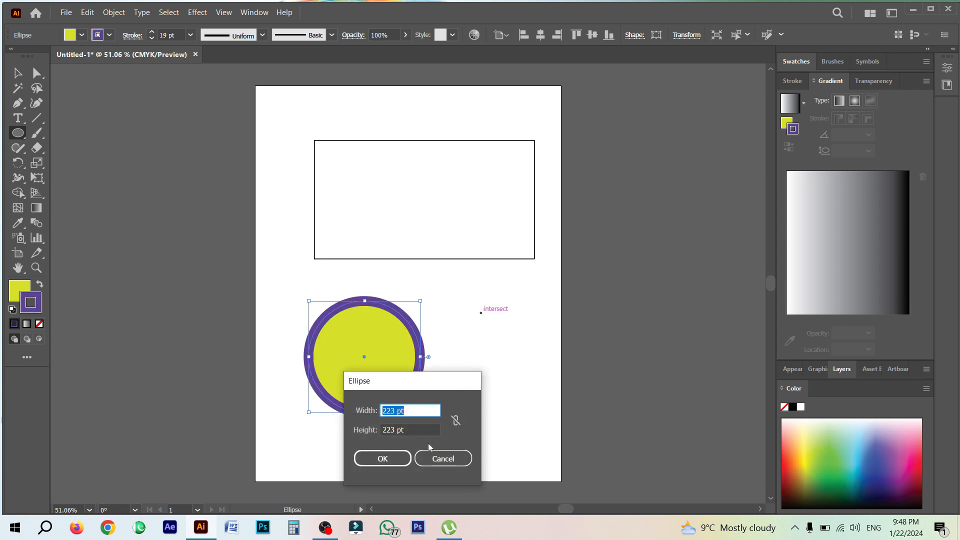
pyautogui.click(444, 458)
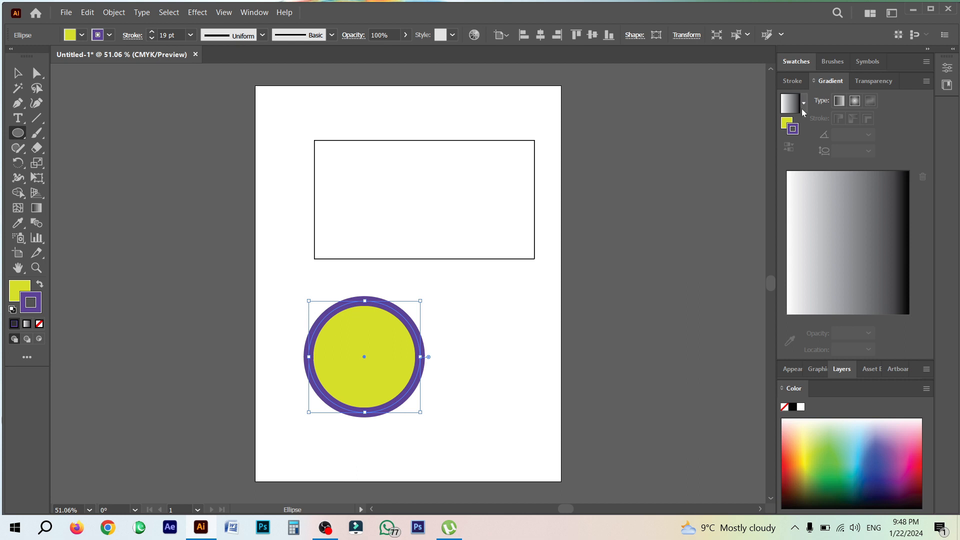
# - Apply a white-to-black linear gradient to the rectangle's stroke and fill the rectangle with the Fading Sky gradient swatch
pyautogui.moveTo(836, 87); pyautogui.dragTo(636, 85)
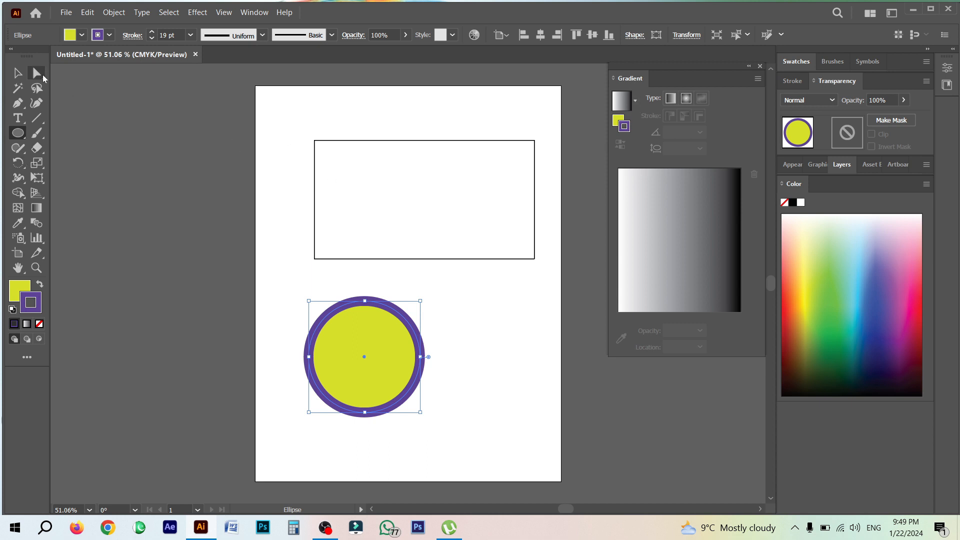
pyautogui.click(17, 73)
pyautogui.click(490, 235)
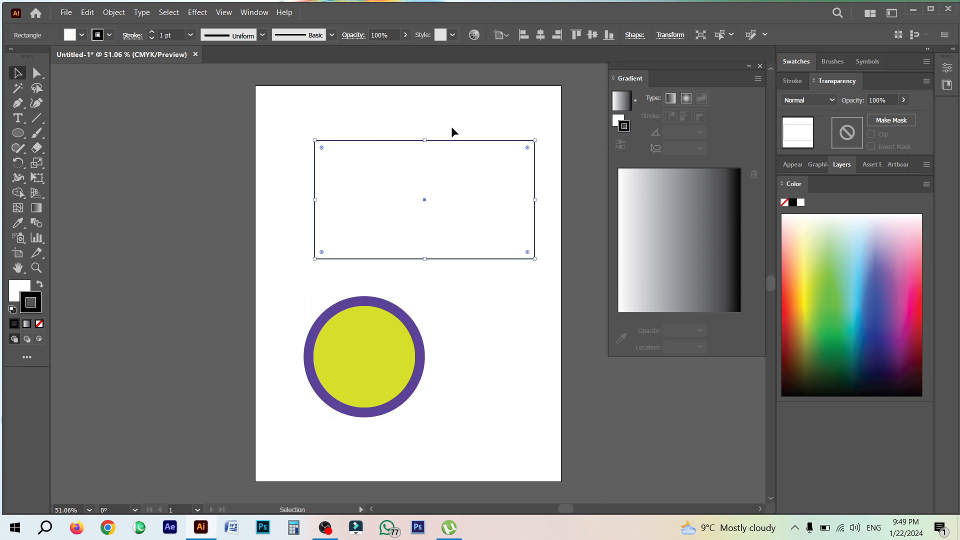
pyautogui.click(671, 212)
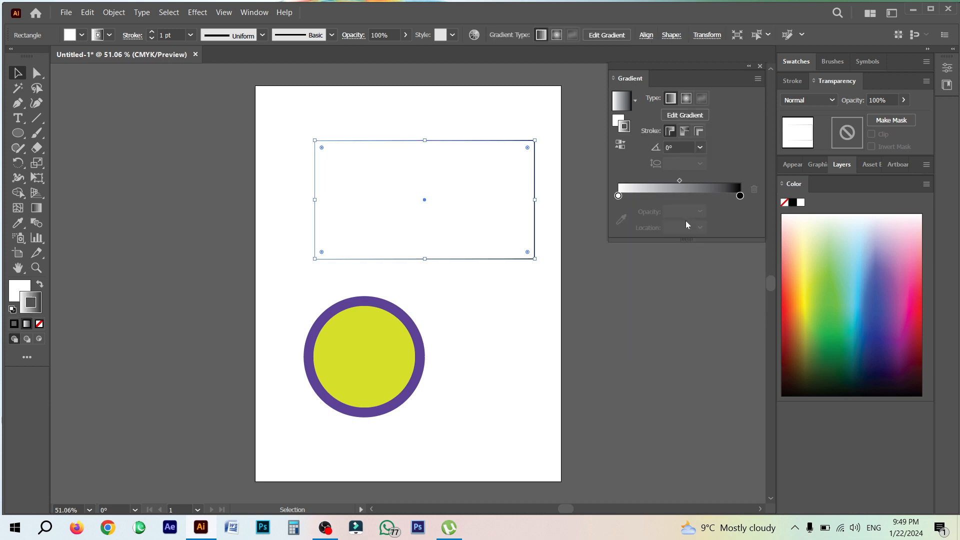
pyautogui.click(82, 34)
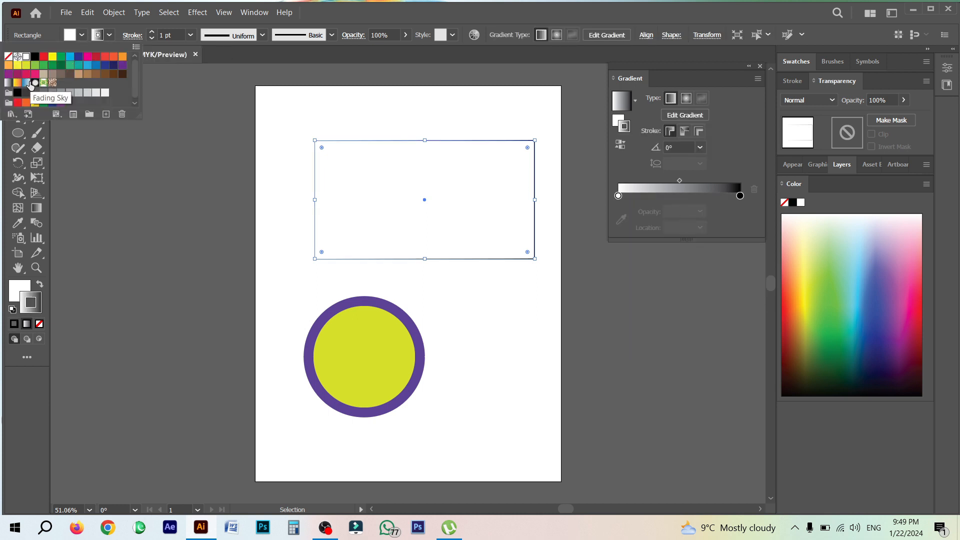
pyautogui.click(26, 83)
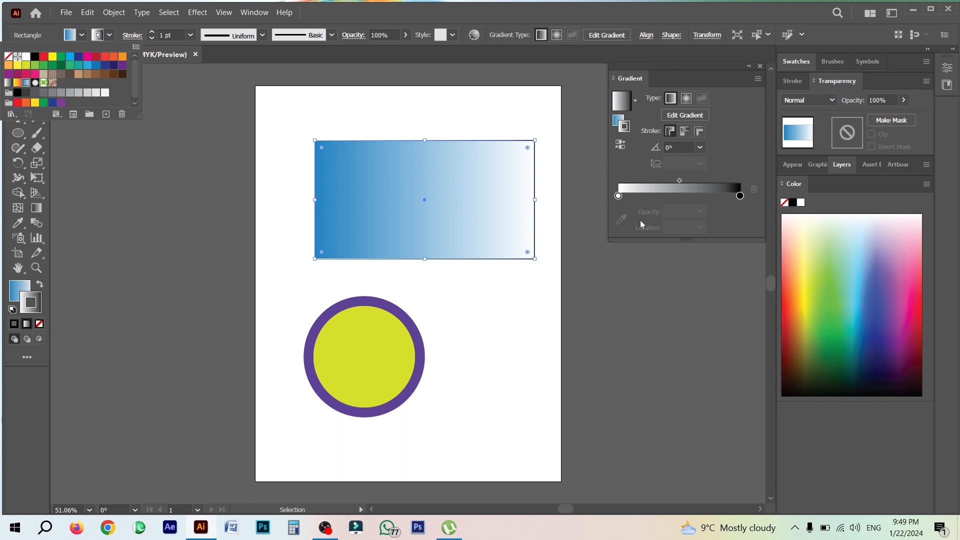
# - Give the rectangle the white-to-black gradient as its fill and change the gradient's black end stop to yellow
pyautogui.click(740, 196)
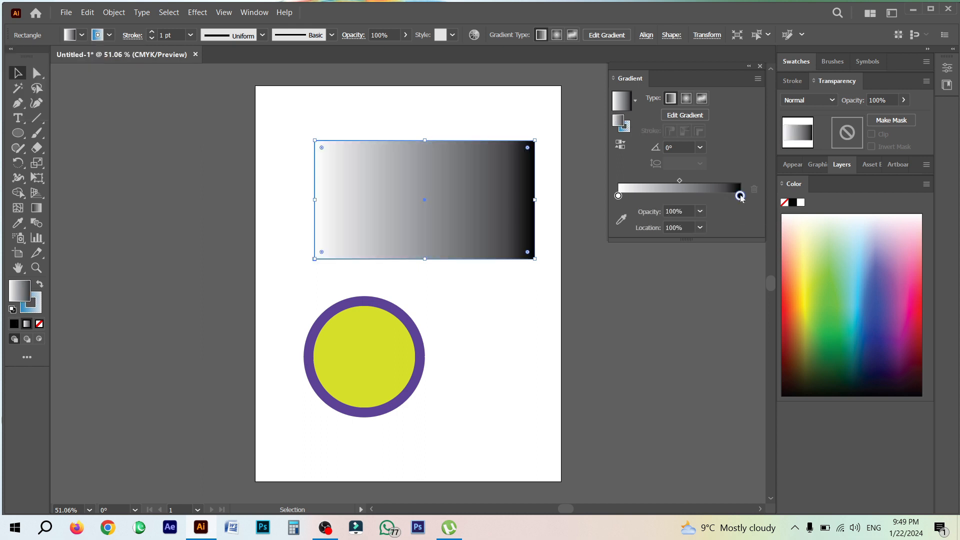
pyautogui.doubleClick(740, 197)
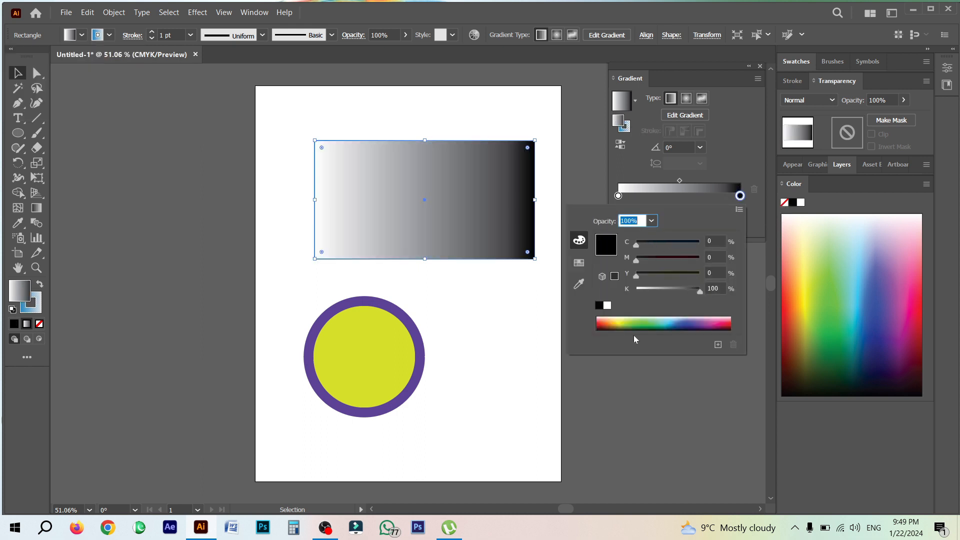
pyautogui.click(646, 320)
pyautogui.moveTo(645, 320); pyautogui.dragTo(618, 319)
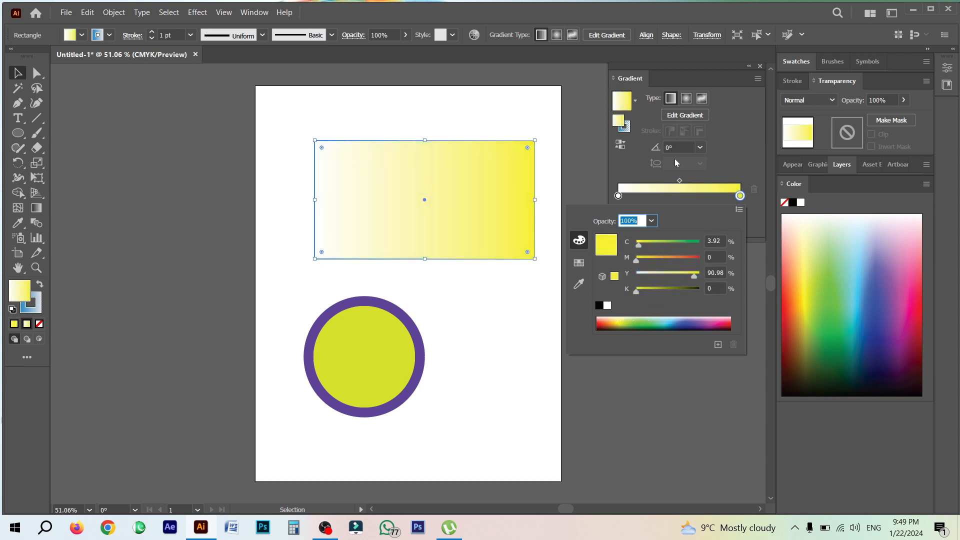
pyautogui.click(736, 172)
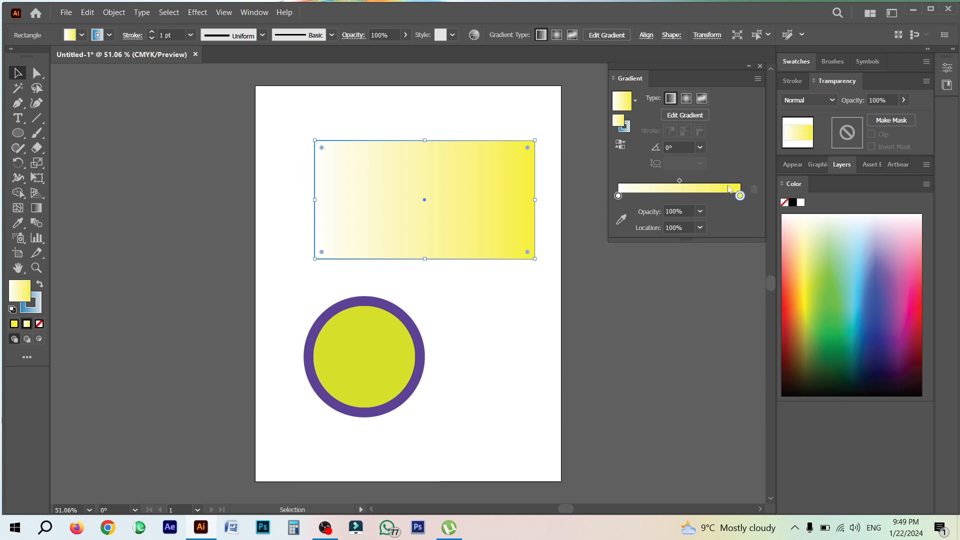
# - Change the white start stop of the rectangle's gradient fill to light blue, C 66.67, M 25.1, Y 0, K 0
pyautogui.click(618, 195)
pyautogui.doubleClick(618, 197)
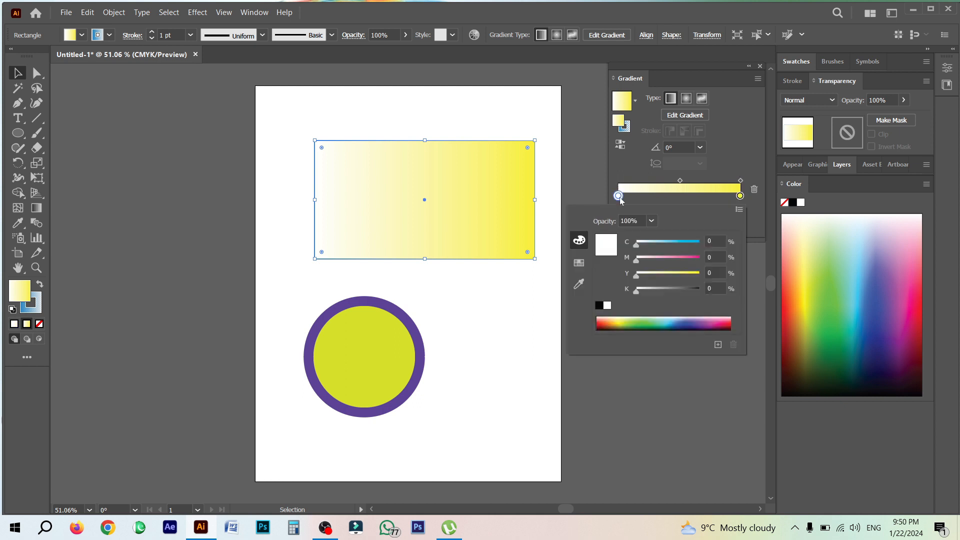
pyautogui.click(671, 317)
pyautogui.click(675, 317)
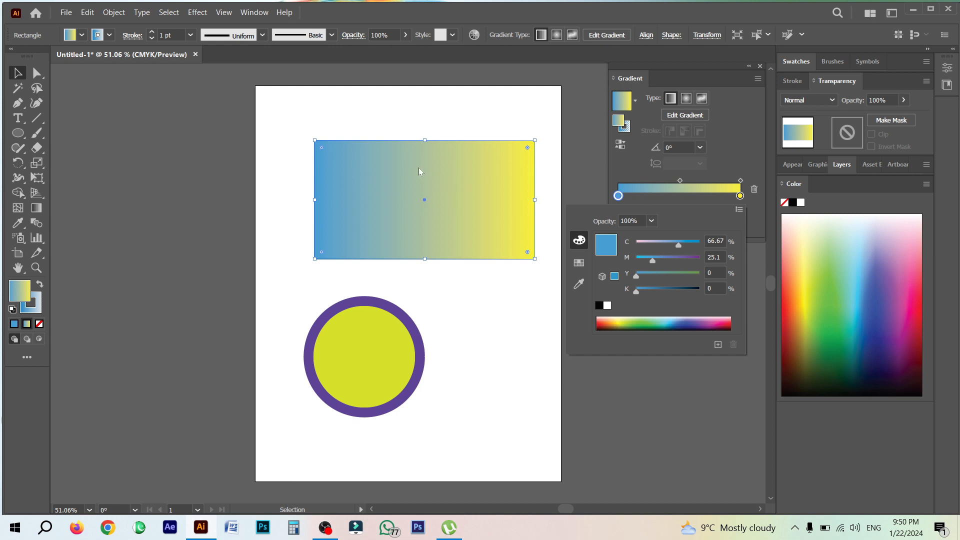
pyautogui.click(623, 164)
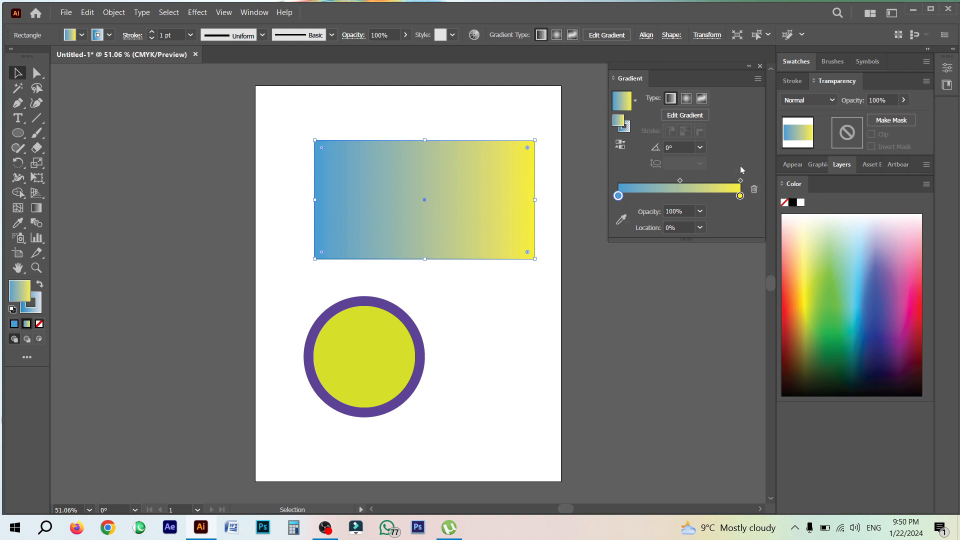
# - Add a red middle stop to the rectangle's blue-to-yellow gradient and position it at about 24% location
pyautogui.moveTo(619, 195); pyautogui.dragTo(681, 195)
pyautogui.click(618, 196)
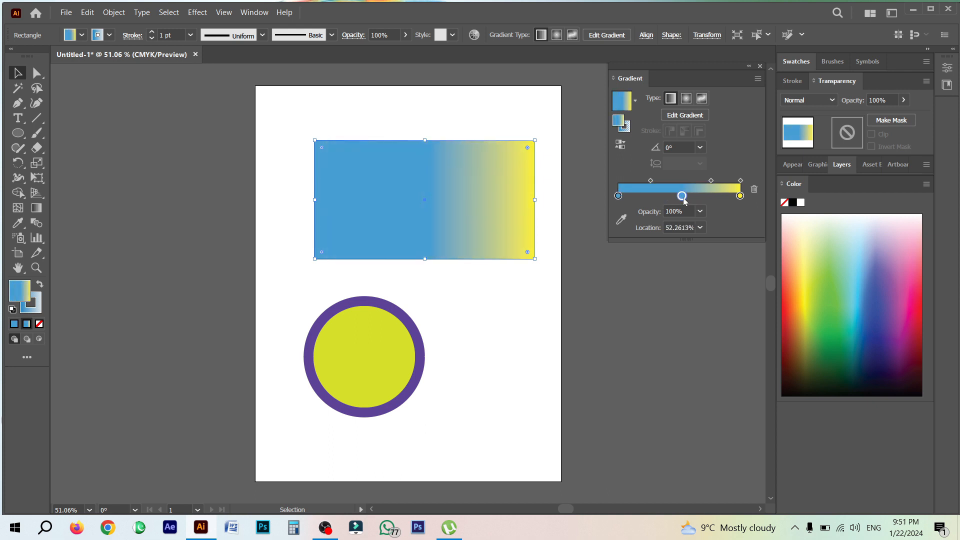
pyautogui.moveTo(683, 198); pyautogui.dragTo(683, 198)
pyautogui.doubleClick(682, 196)
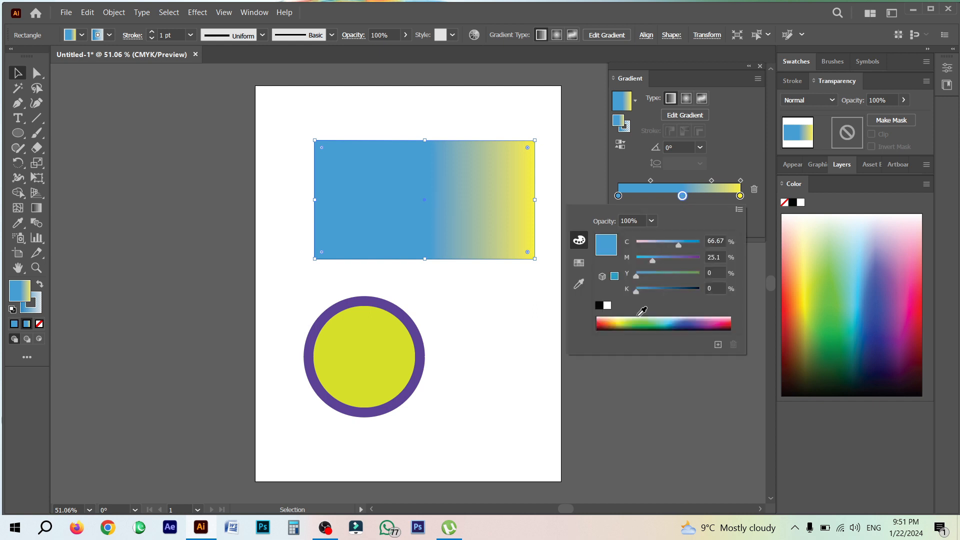
pyautogui.moveTo(639, 316); pyautogui.dragTo(605, 319)
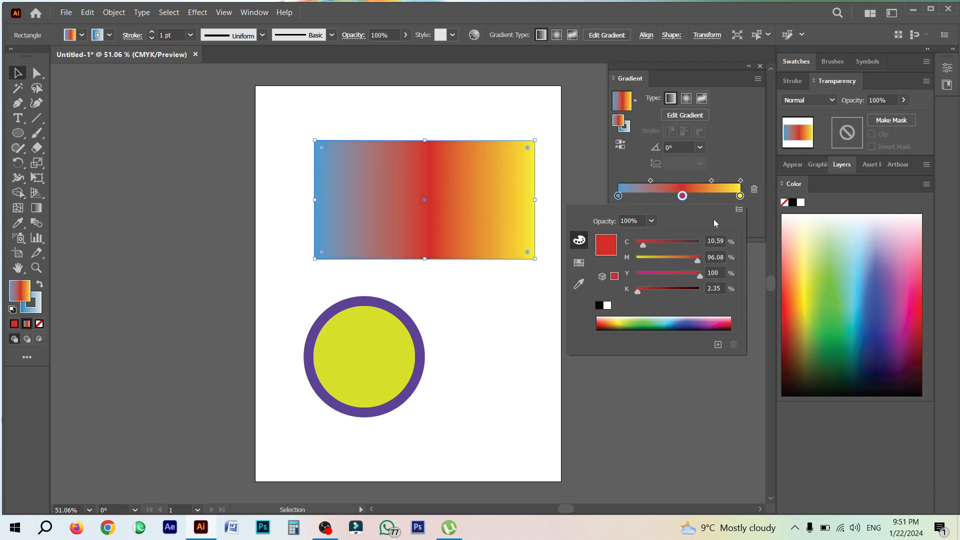
pyautogui.click(704, 203)
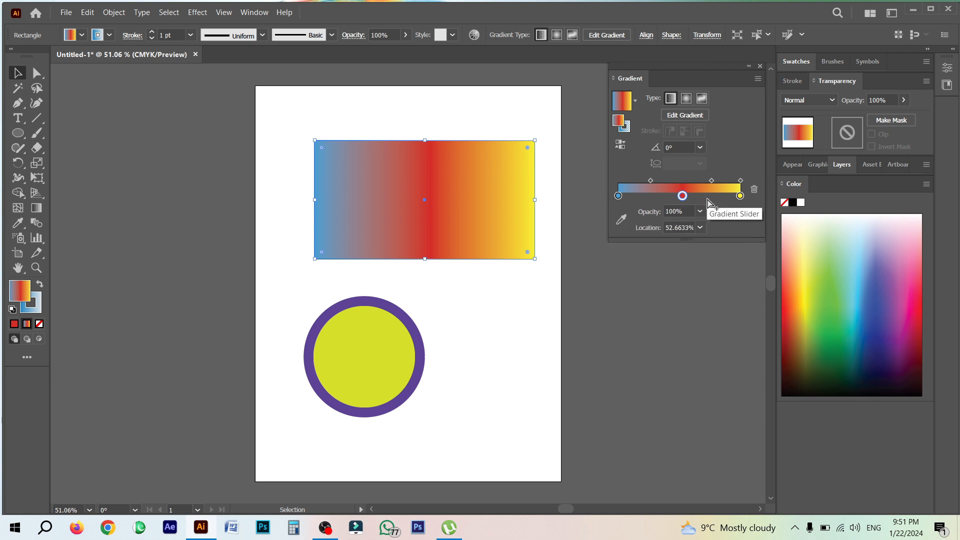
pyautogui.moveTo(686, 197); pyautogui.dragTo(650, 204)
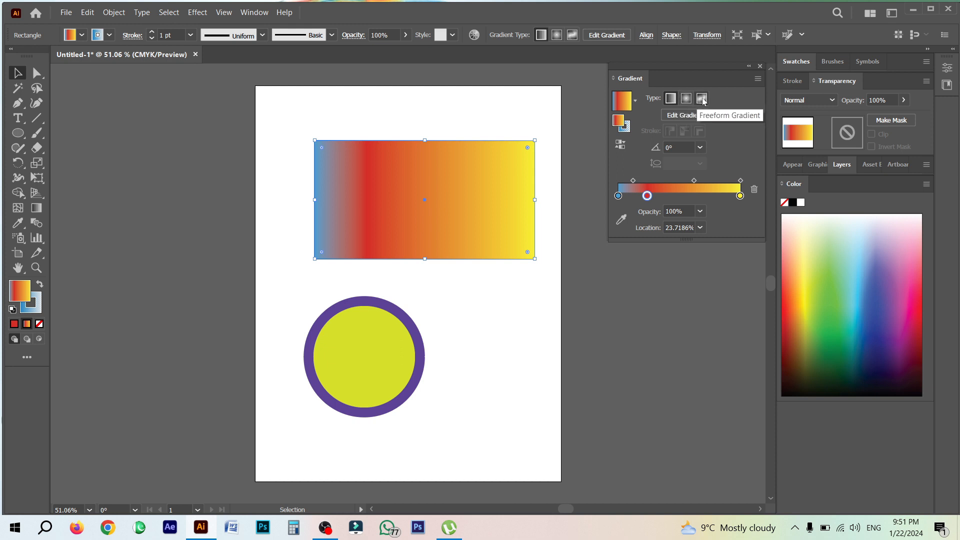
# - Switch the rectangle's gradient type to radial and to freeform, and delete the rectangle
pyautogui.click(686, 98)
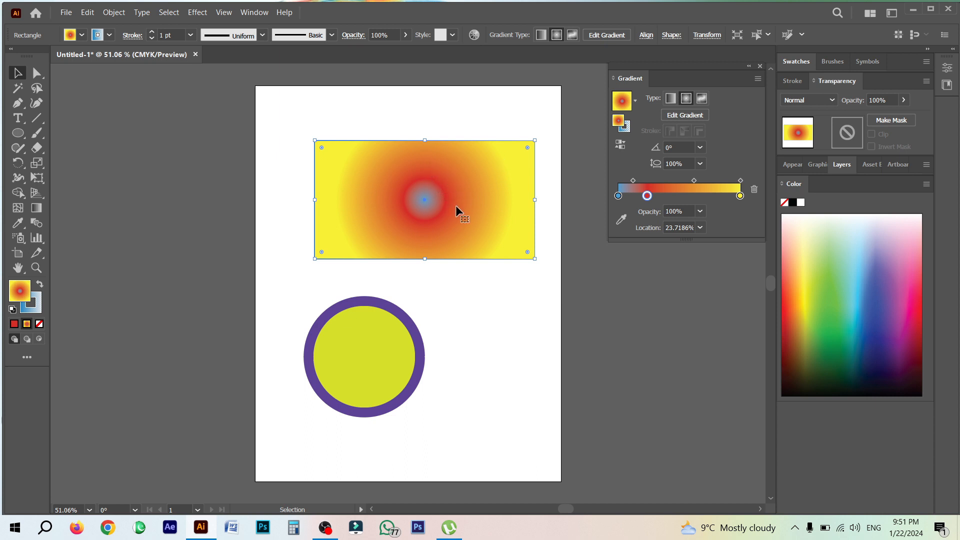
pyautogui.click(702, 98)
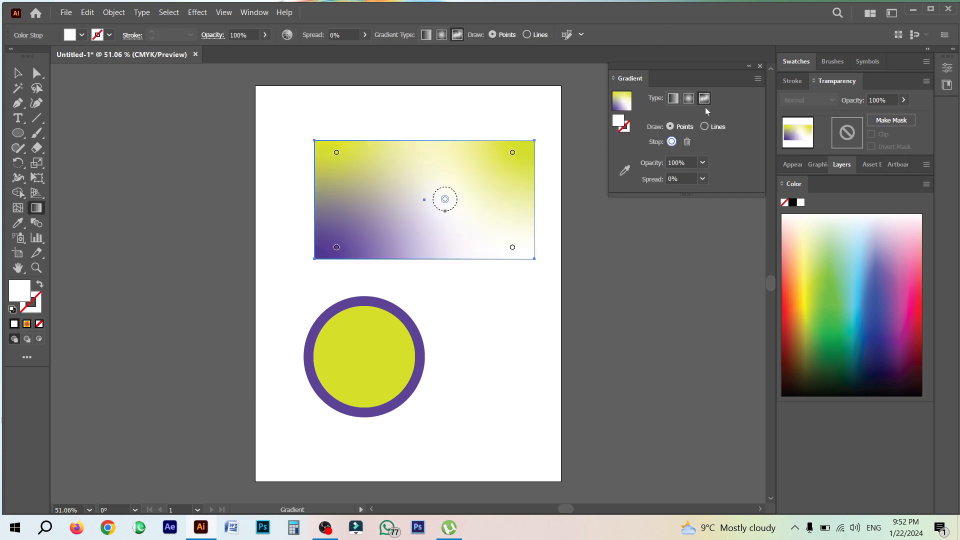
pyautogui.press('Delete')
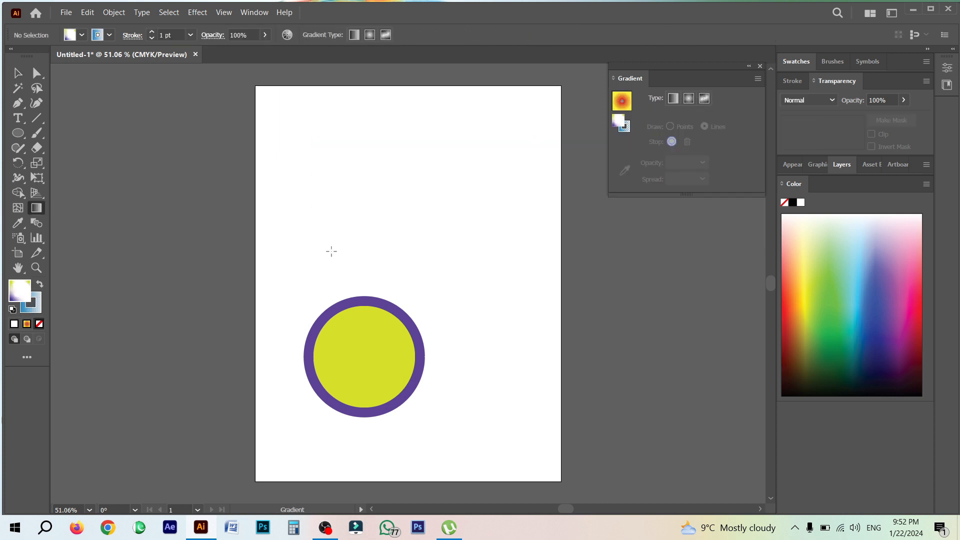
# - Draw a square near the page's upper-left corner and an equally sized second square diagonally below it
pyautogui.moveTo(20, 133); pyautogui.dragTo(59, 133)
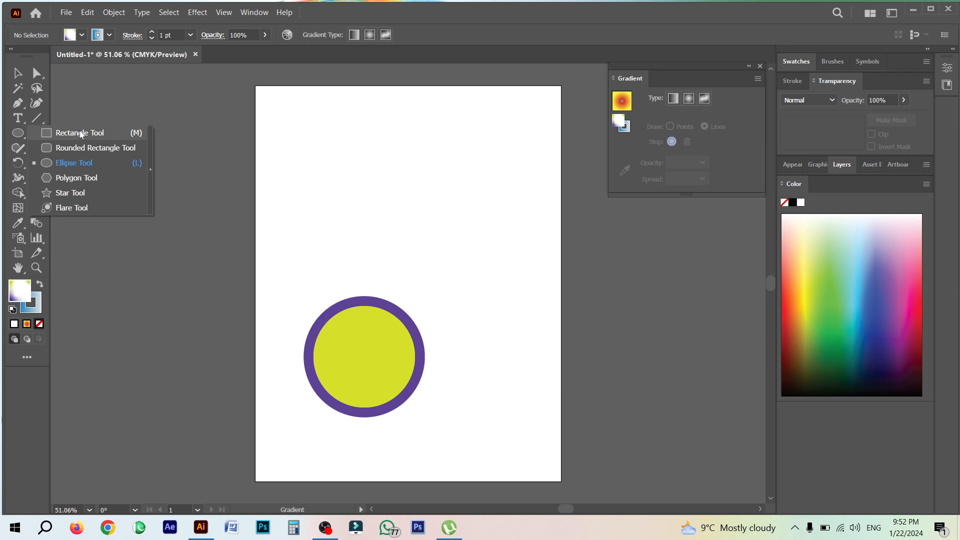
pyautogui.moveTo(281, 119); pyautogui.dragTo(360, 197)
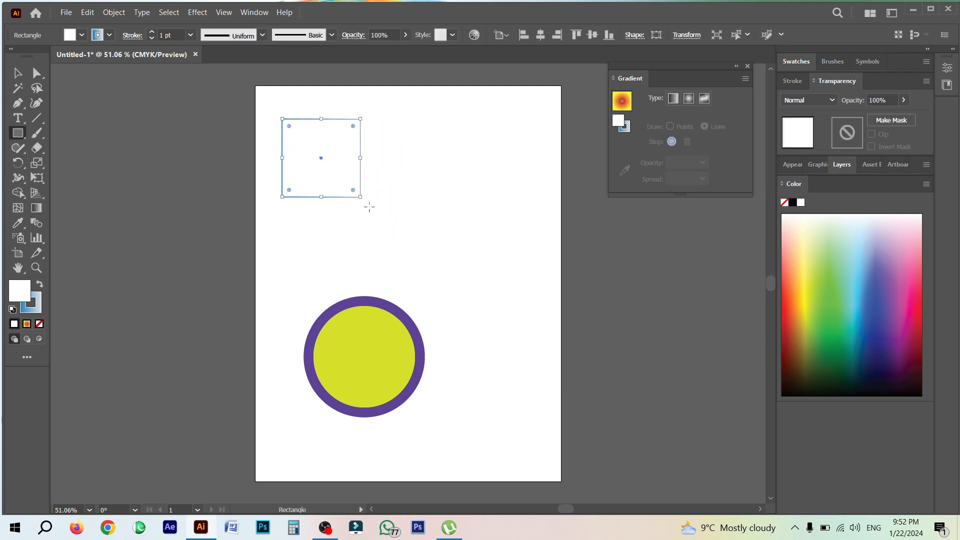
pyautogui.click(392, 221)
pyautogui.click(439, 285)
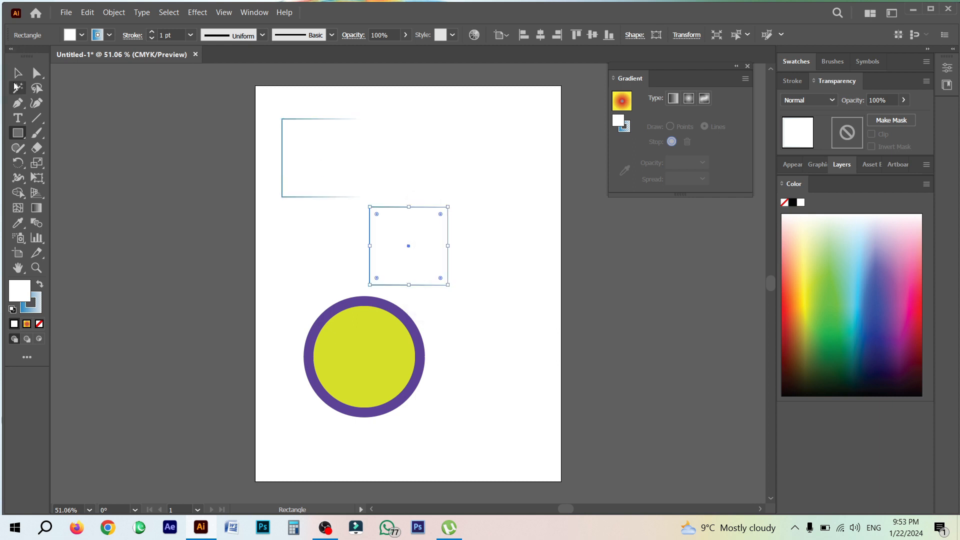
# - Move the second square up so it overlaps the lower-right part of the first square
pyautogui.click(18, 73)
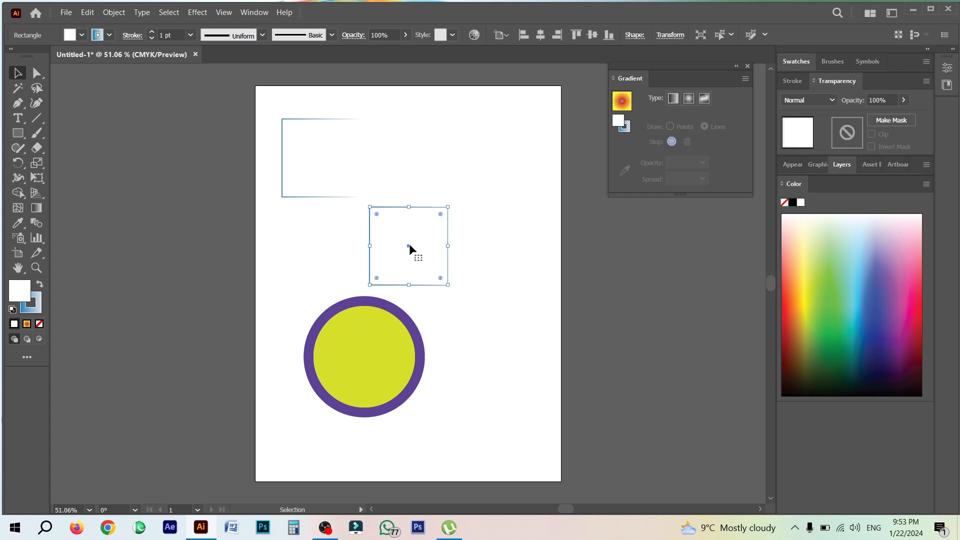
pyautogui.moveTo(409, 249); pyautogui.dragTo(360, 189)
pyautogui.click(398, 126)
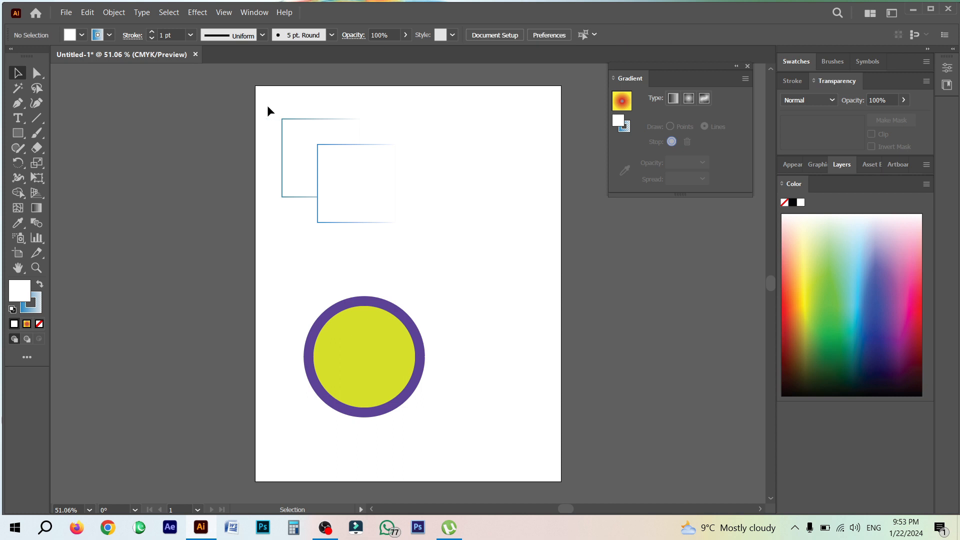
# - Select both squares and set their stroke to a solid pinkish red with the Color Picker
pyautogui.moveTo(268, 106); pyautogui.dragTo(431, 238)
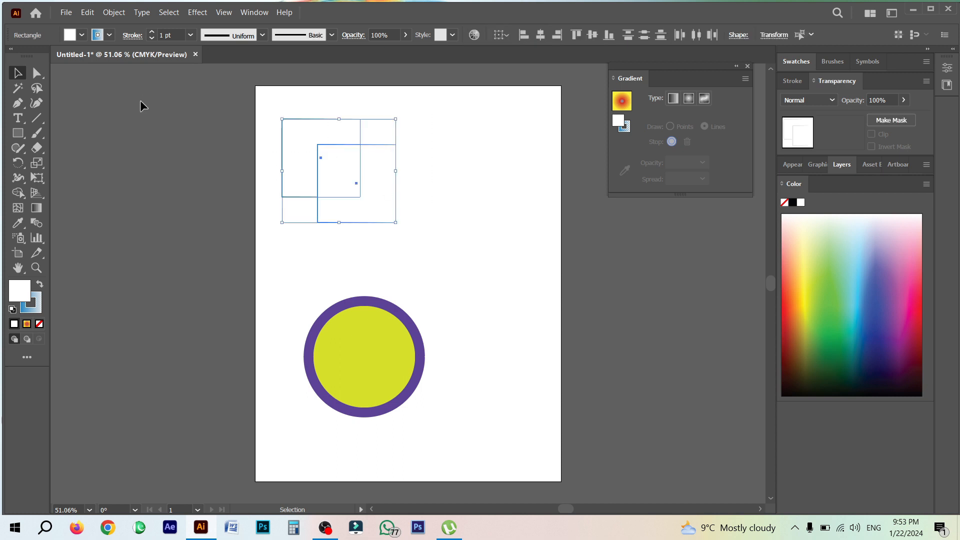
pyautogui.doubleClick(34, 310)
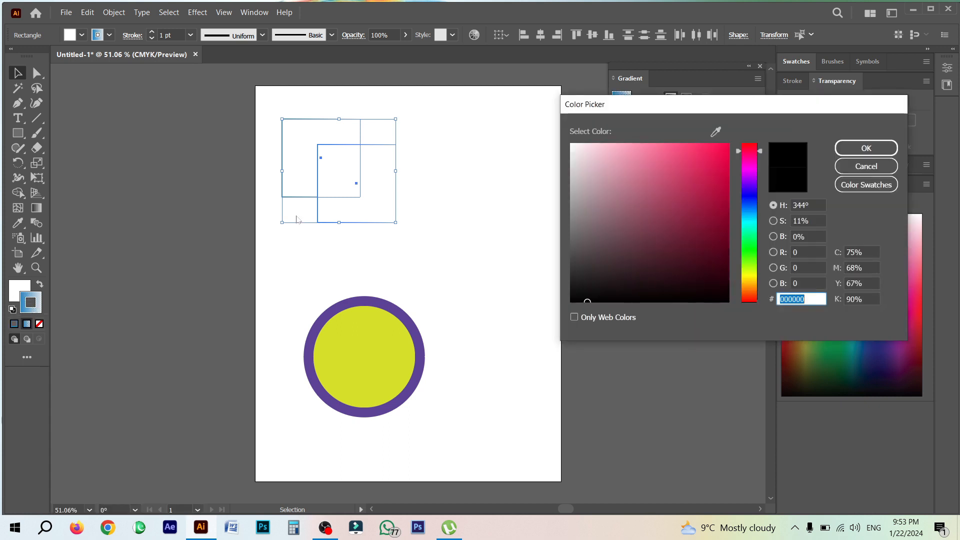
pyautogui.press('Escape')
pyautogui.click(423, 178)
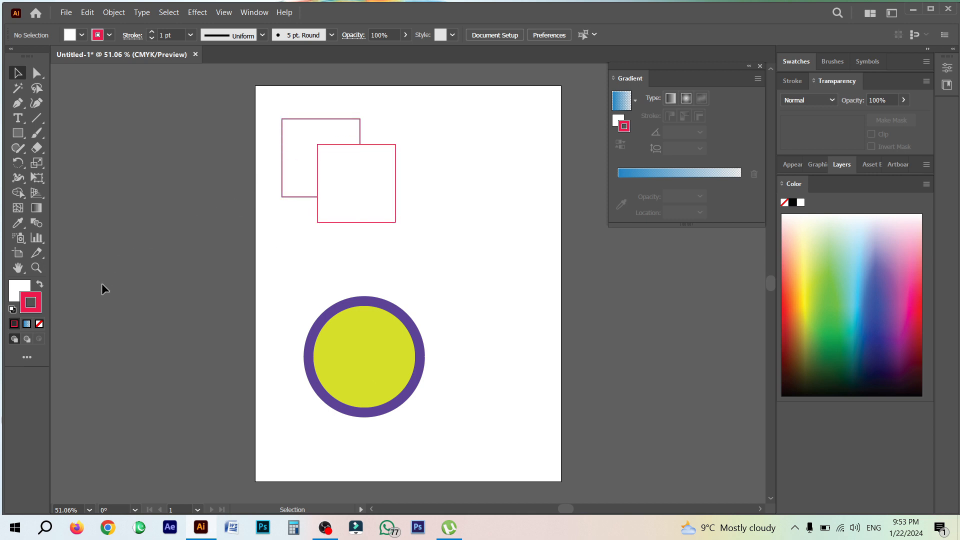
# - Apply the yellow-orange-red linear gradient swatch to both squares' strokes and increase their stroke weight to 12 pt
pyautogui.click(81, 36)
pyautogui.click(26, 83)
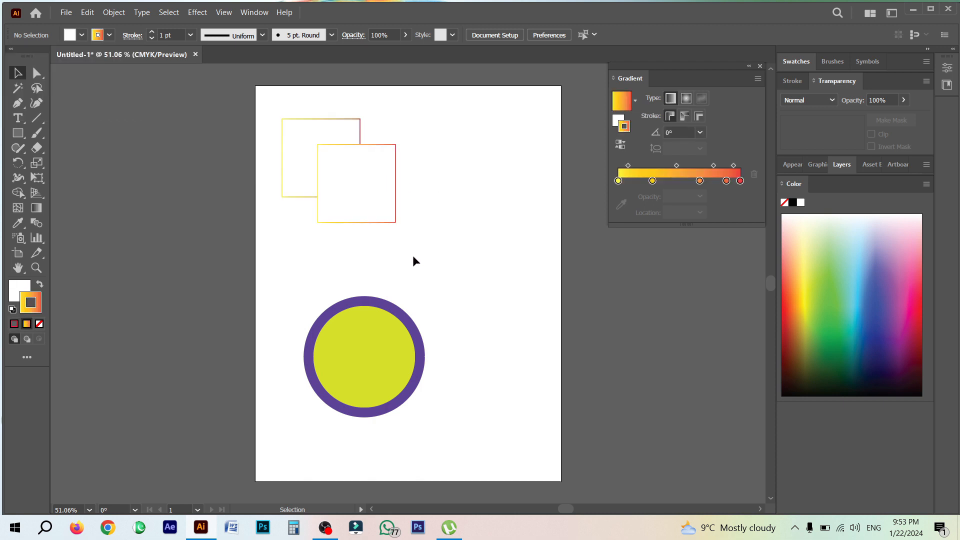
pyautogui.moveTo(259, 121); pyautogui.dragTo(409, 232)
pyautogui.click(151, 31)
pyautogui.click(151, 31)
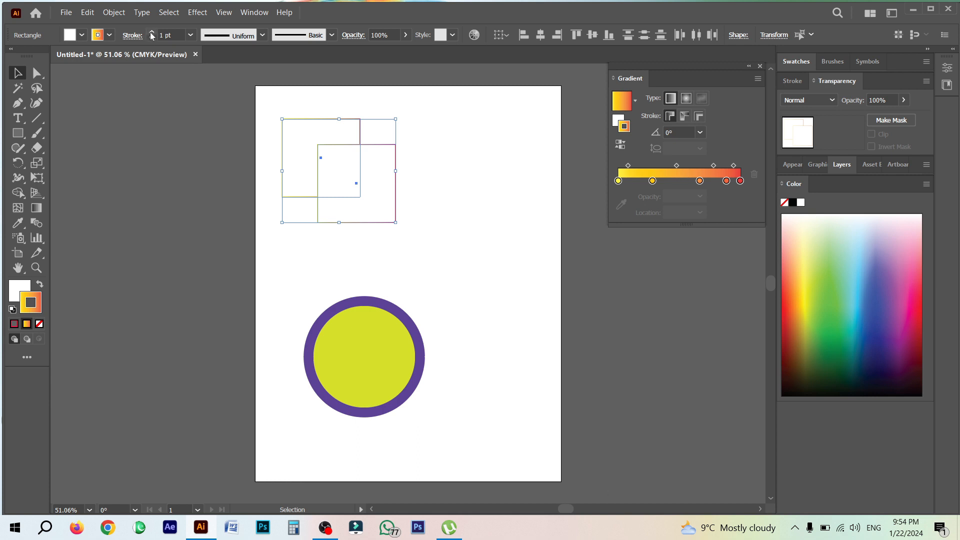
pyautogui.click(151, 32)
pyautogui.click(151, 31)
pyautogui.click(151, 31)
pyautogui.click(151, 31)
pyautogui.click(151, 31)
pyautogui.click(151, 32)
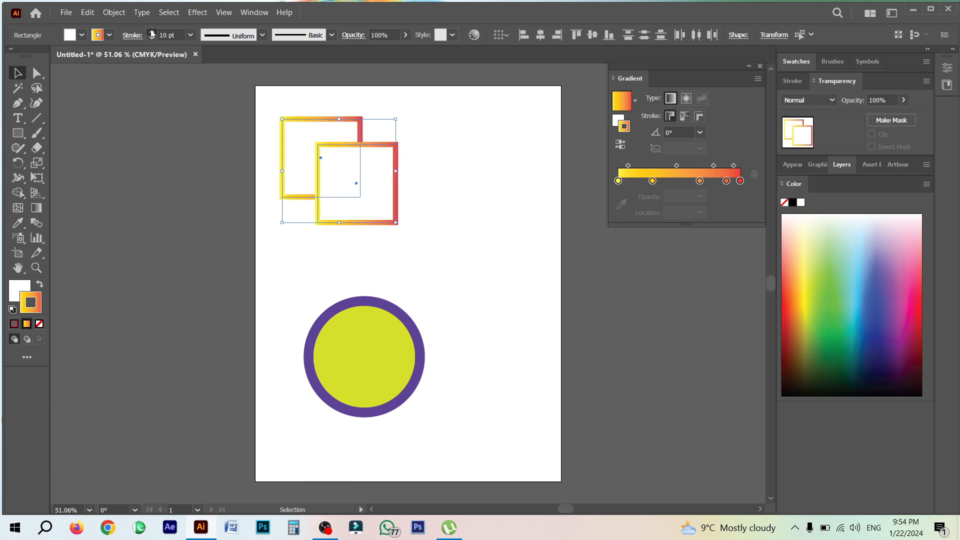
pyautogui.click(151, 32)
pyautogui.click(151, 31)
pyautogui.click(152, 31)
# - Enlarge both overlapping squares and move them toward the middle of the page's upper half, above the circle
pyautogui.moveTo(400, 223); pyautogui.dragTo(433, 212)
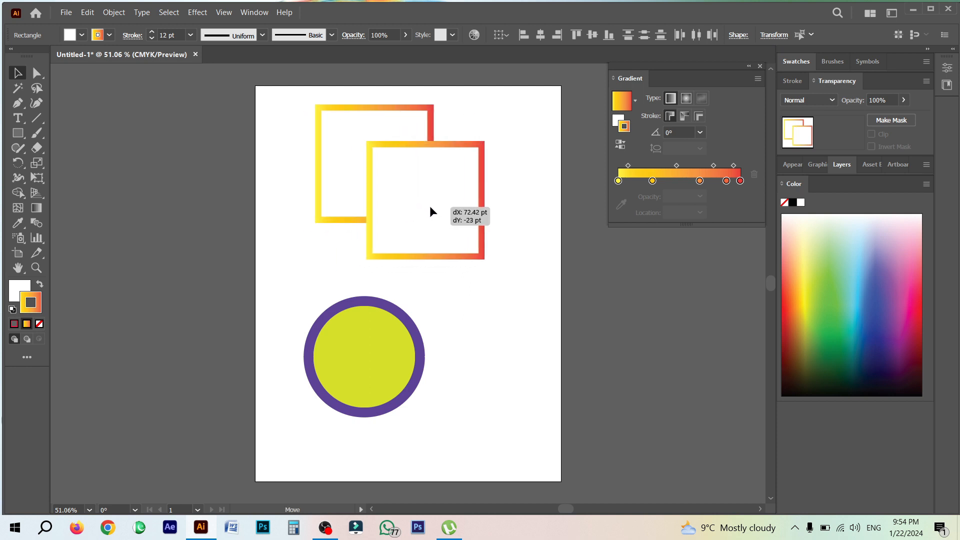
pyautogui.click(502, 385)
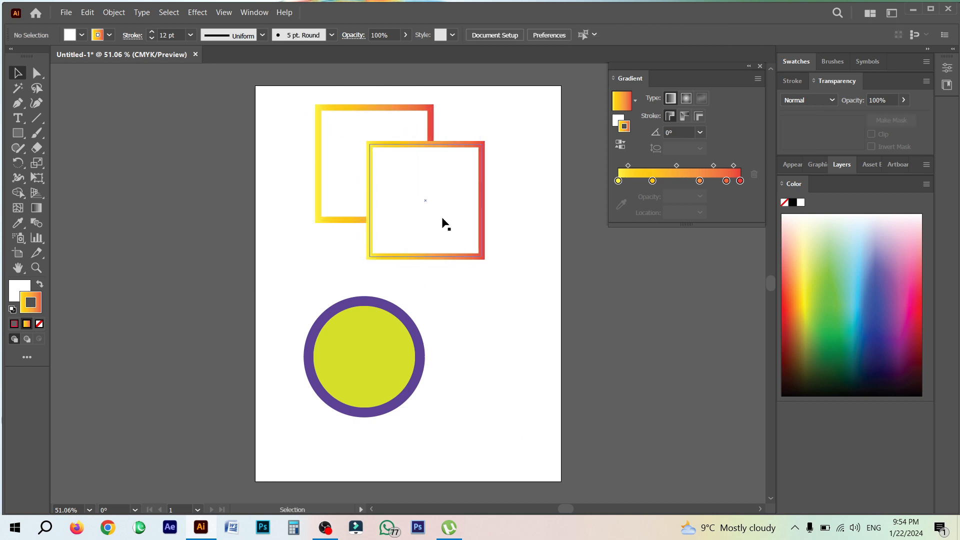